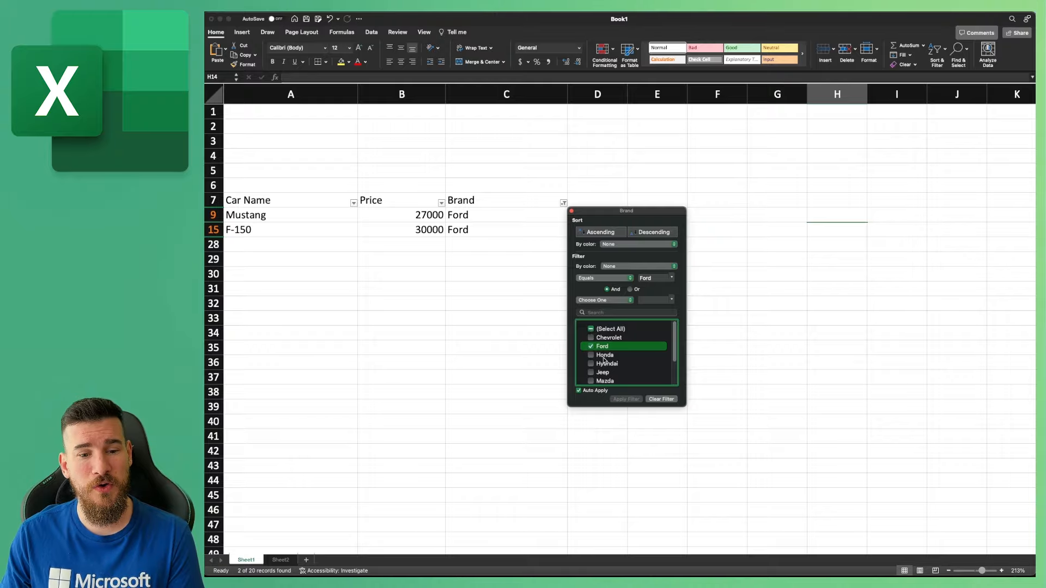
Step: Add Jeep to the Brand column filter alongside Ford and close the filter settings
click(591, 373)
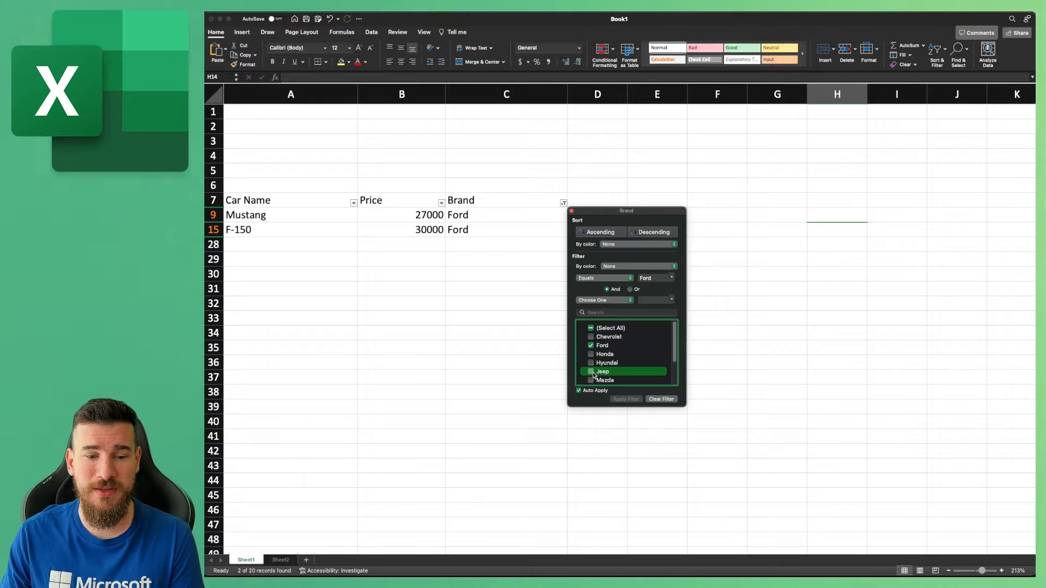
click(571, 212)
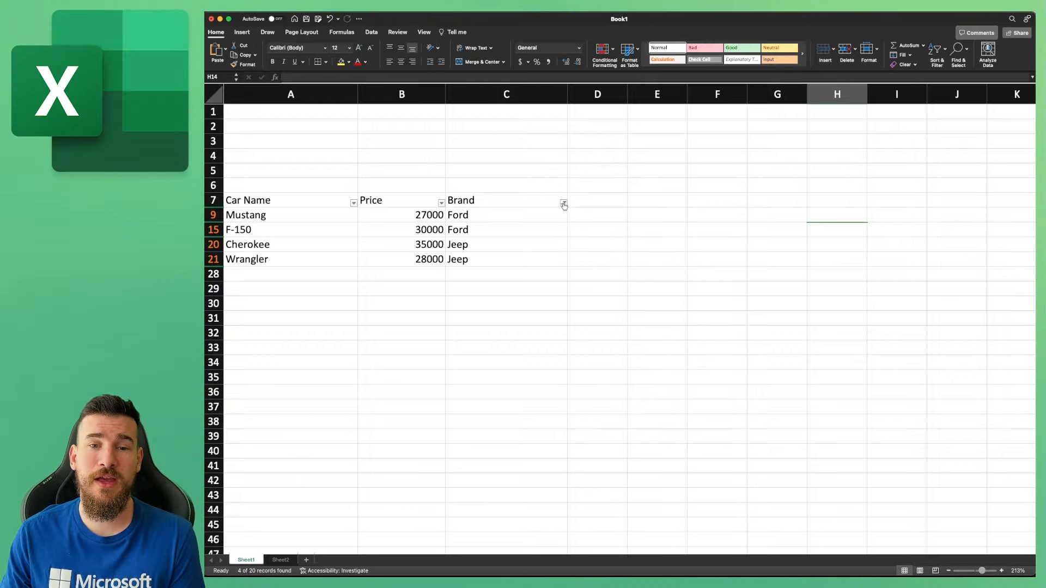
Step: Reset the Brand column filter so that all brands are selected
click(564, 204)
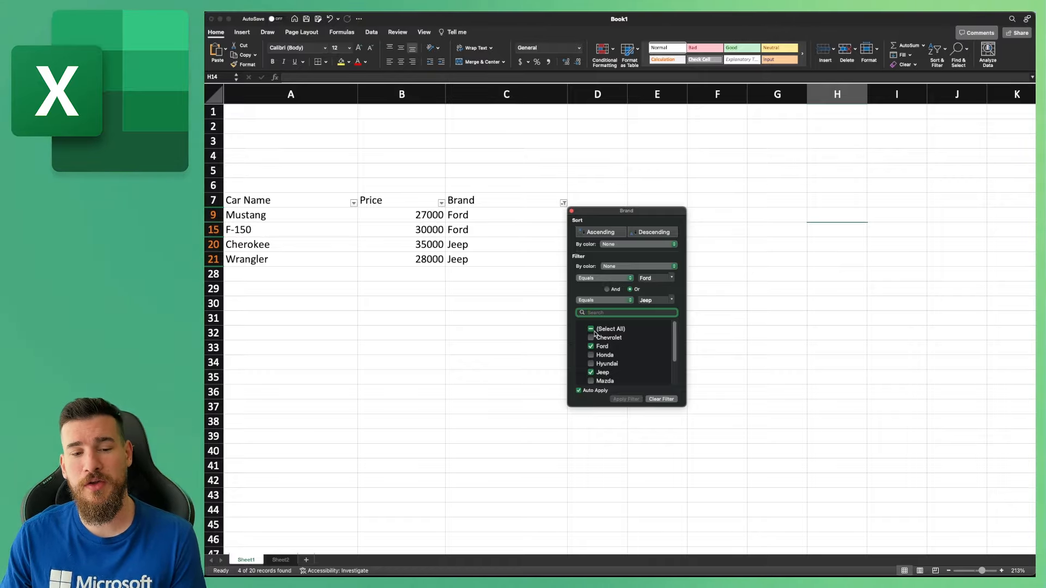
click(593, 329)
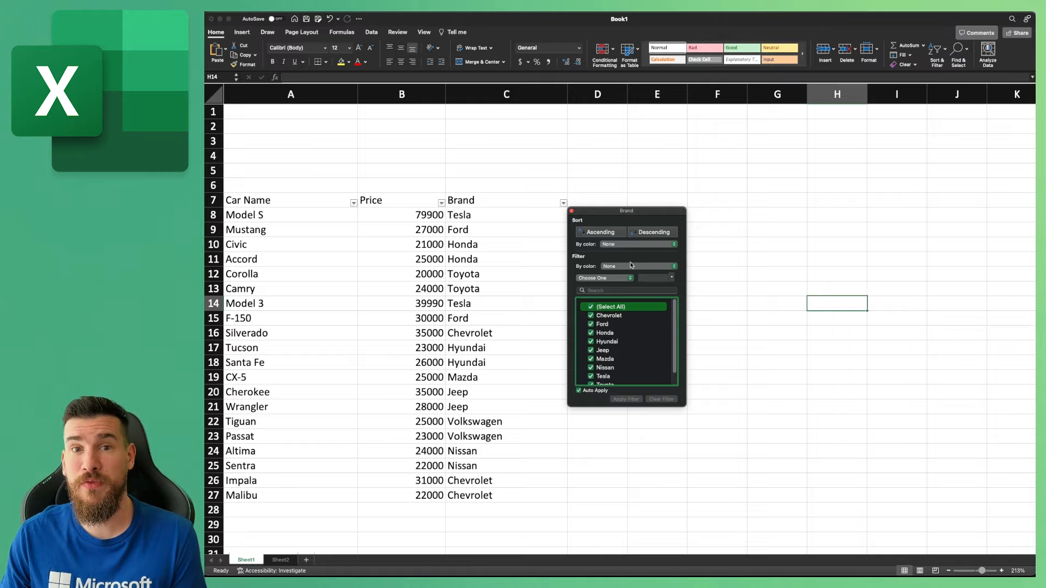
click(572, 212)
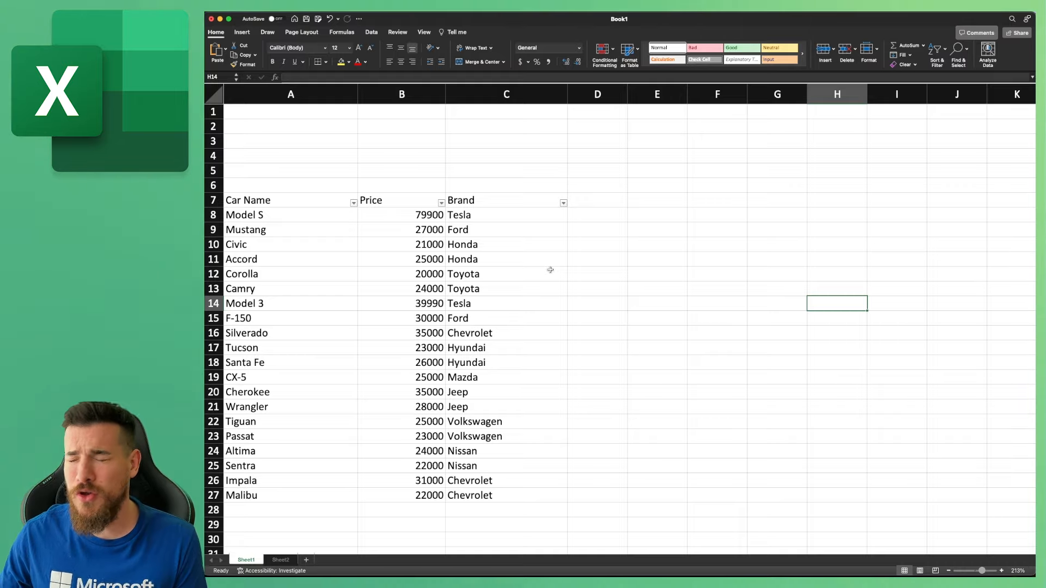
Step: On Sheet2, use the Brand slicer to show only Jeep and then only Toyota
click(282, 561)
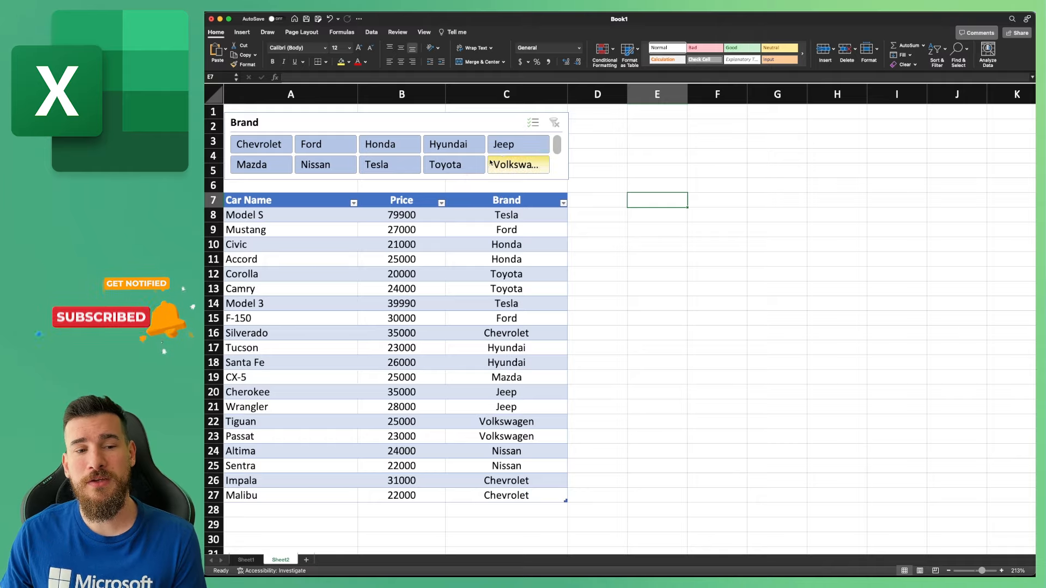
click(522, 144)
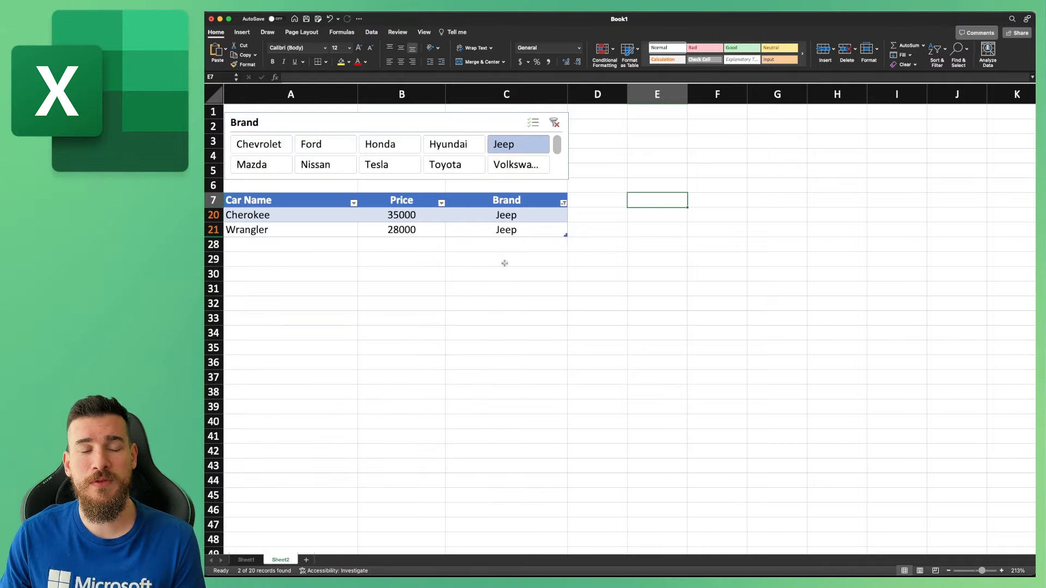
click(445, 164)
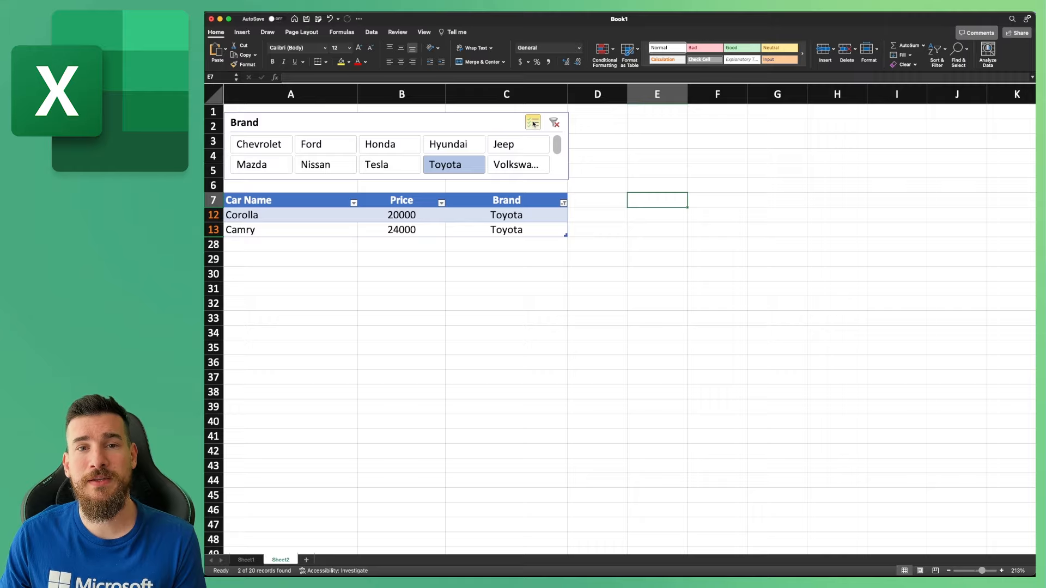
Step: With multi-select on, add Jeep and Tesla to the Toyota selection in the Brand slicer, then clear its filter
click(512, 146)
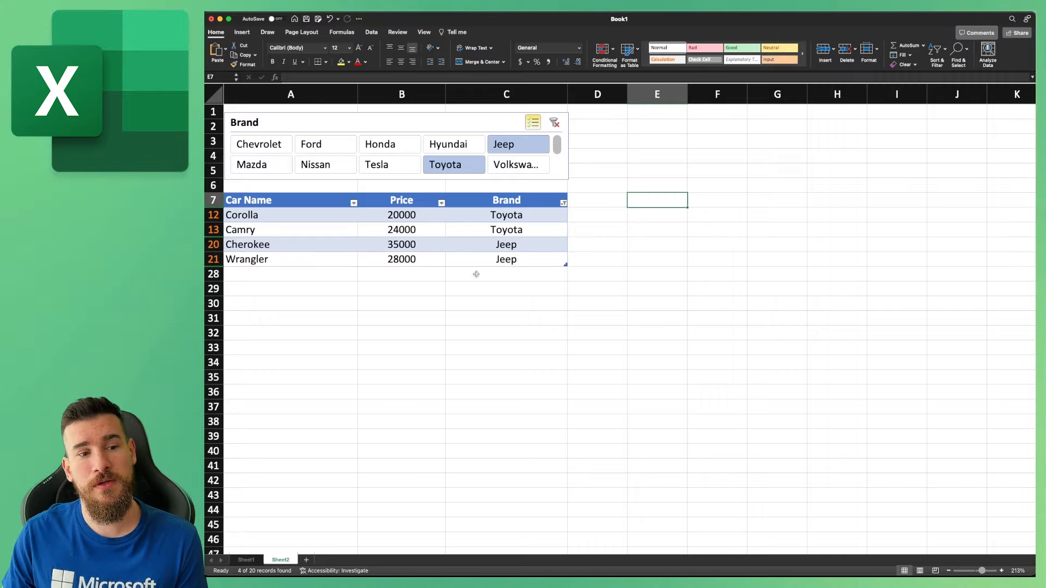
click(371, 164)
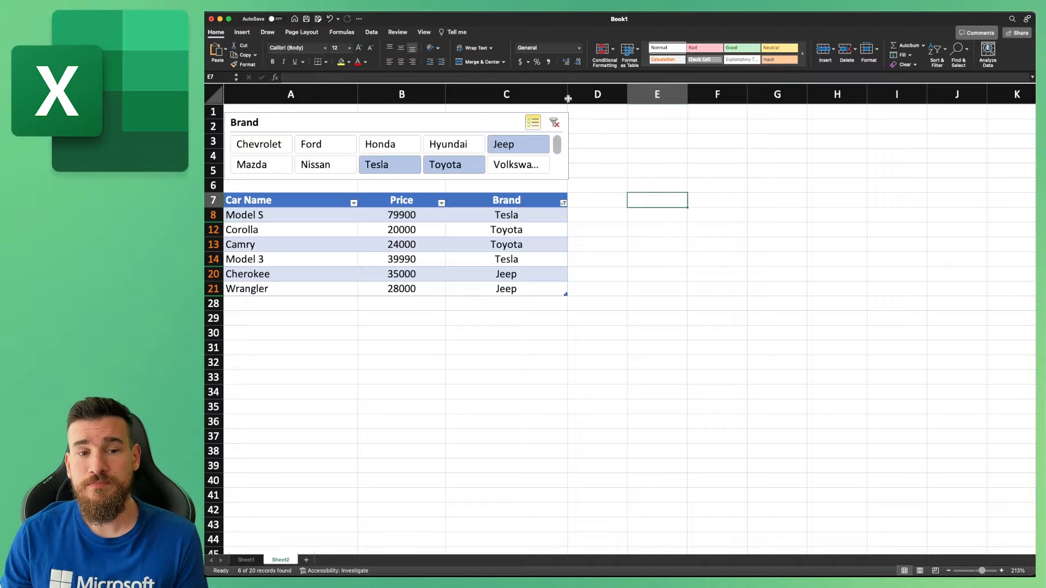
click(557, 124)
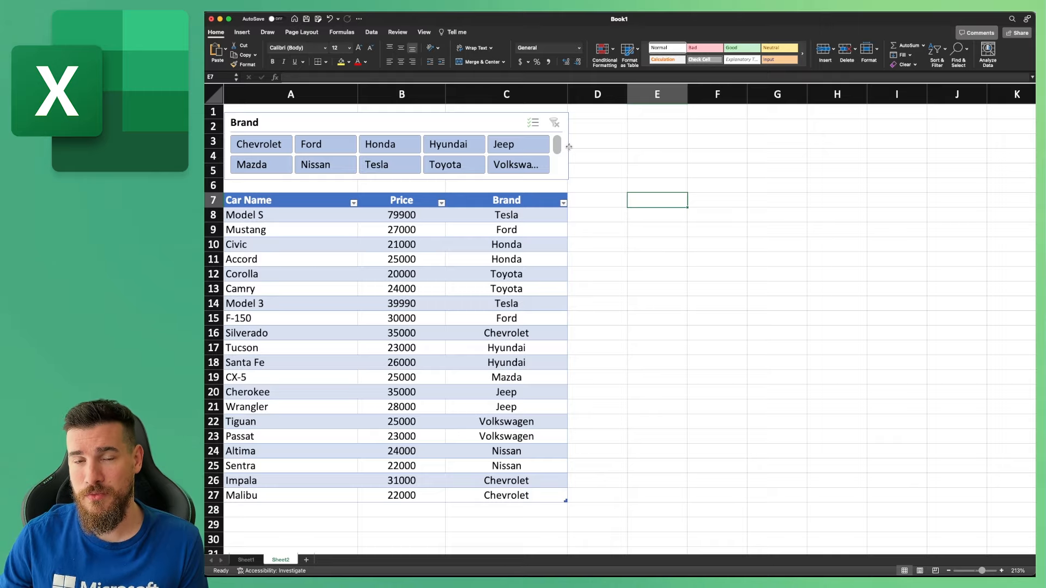
Step: Enable multi-select in the Brand slicer, exclude Jeep, Toyota and Tesla, and turn multi-select off again
click(534, 124)
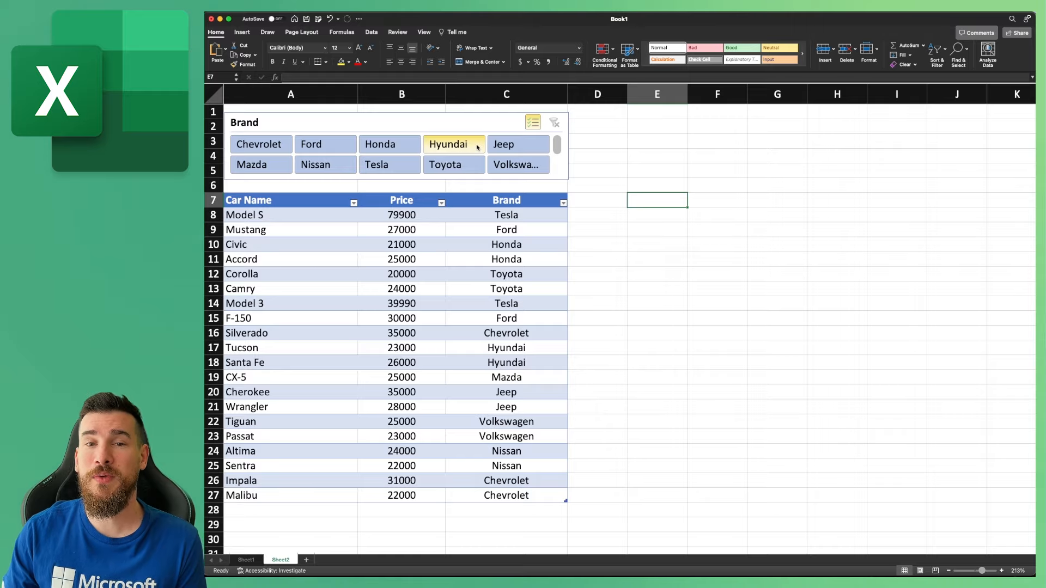
click(506, 146)
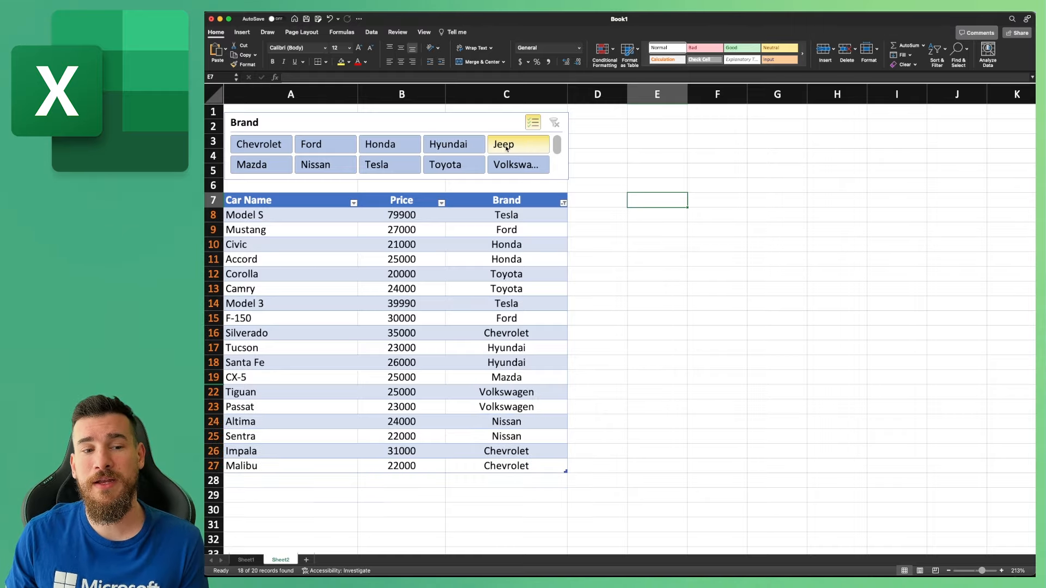
click(452, 165)
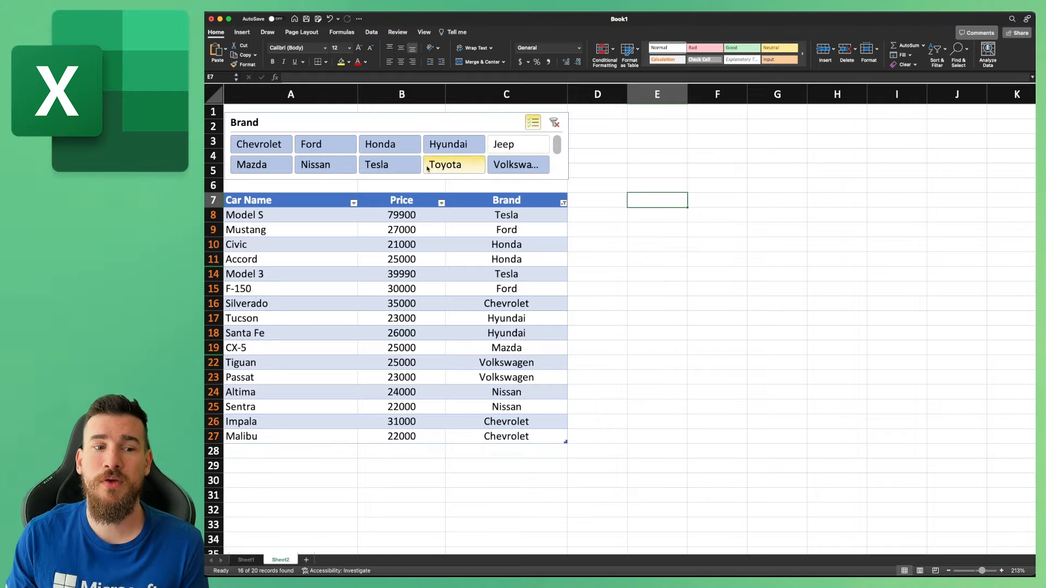
click(399, 171)
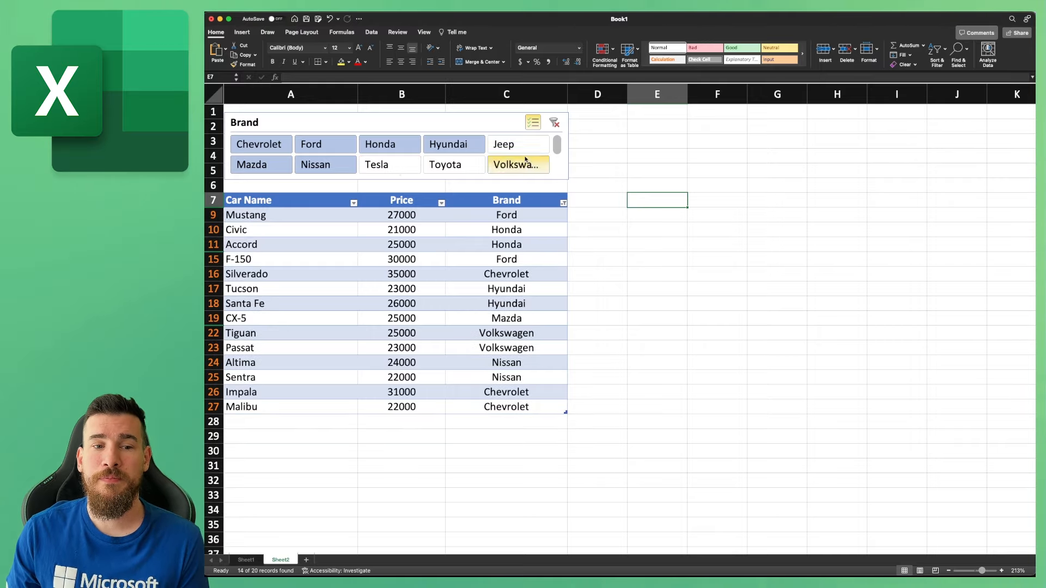
click(533, 126)
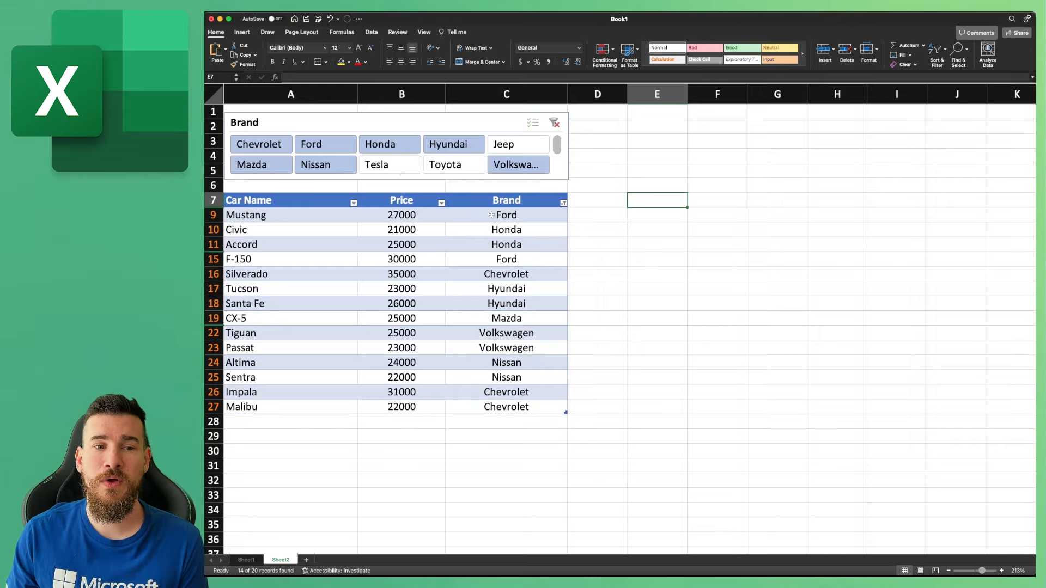
Step: Filter the table with the Brand slicer one brand at a time: Jeep, Toyota, Hyundai, Jeep and Volkswagen
click(497, 150)
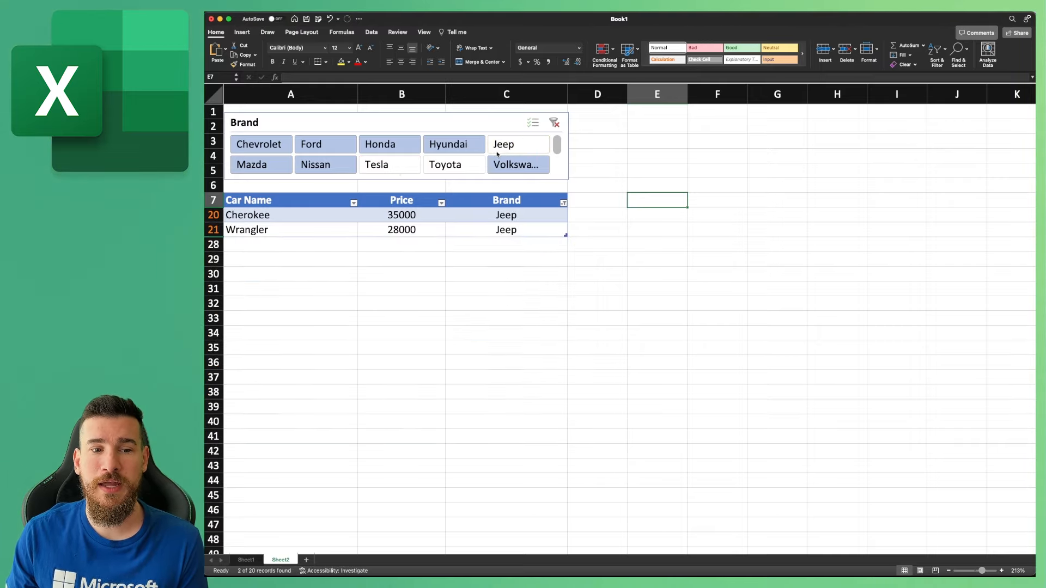
click(463, 166)
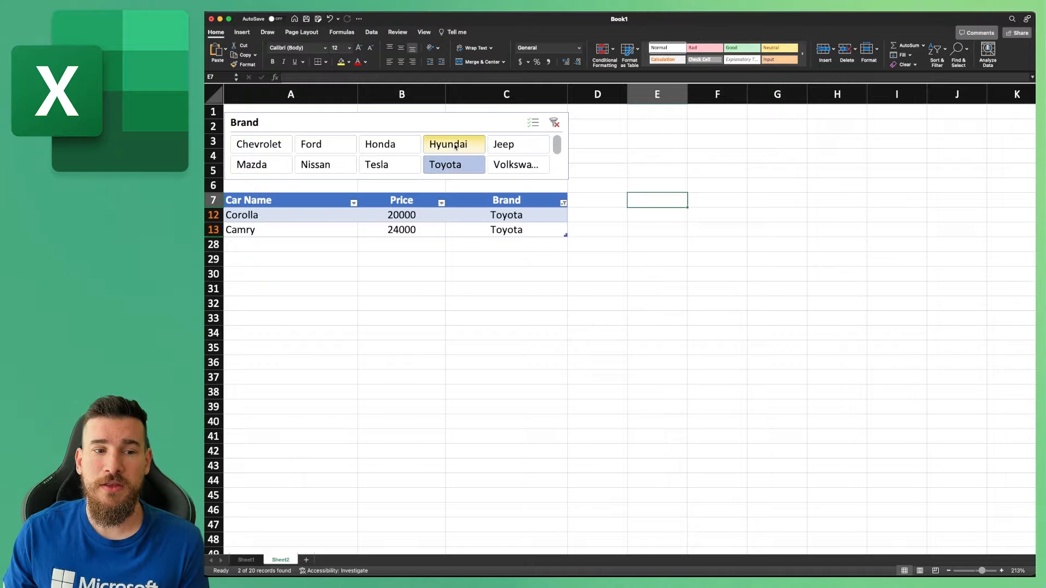
click(455, 148)
click(504, 149)
click(507, 164)
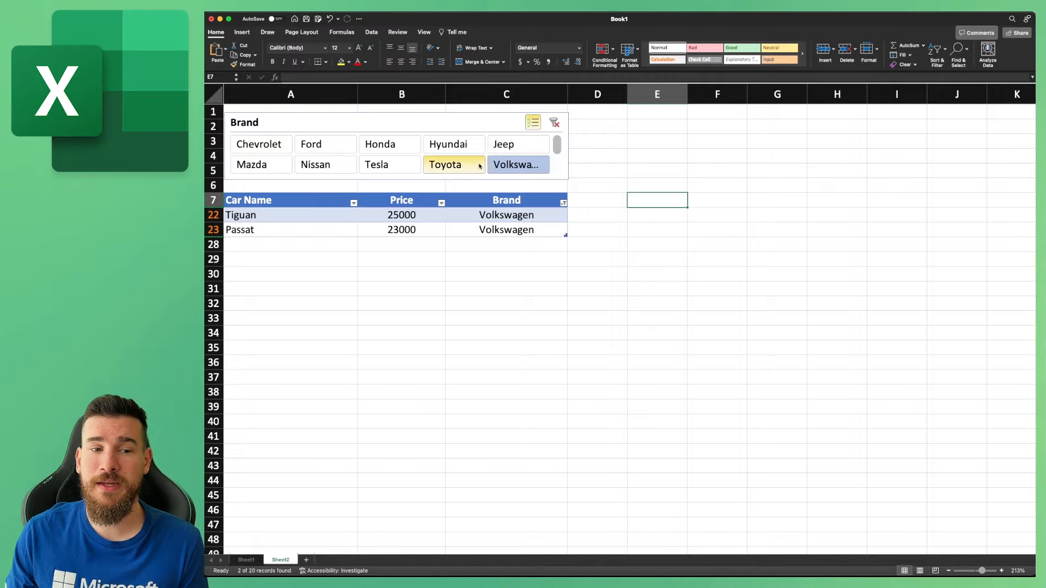
Step: With multi-select on, add Jeep, Hyundai and Toyota to the Volkswagen selection in the slicer, then clear the filter
click(518, 145)
click(470, 150)
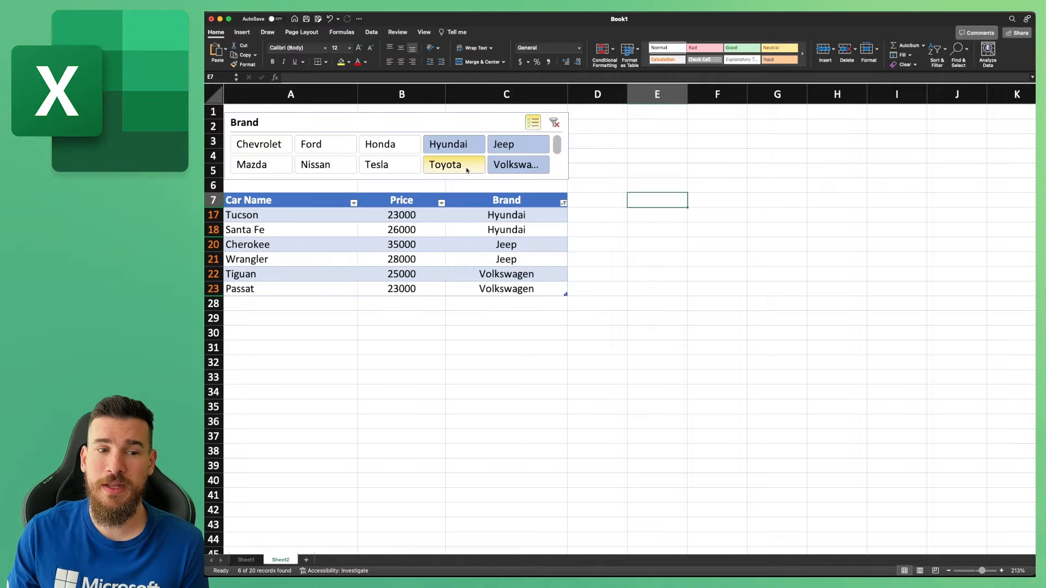
click(467, 169)
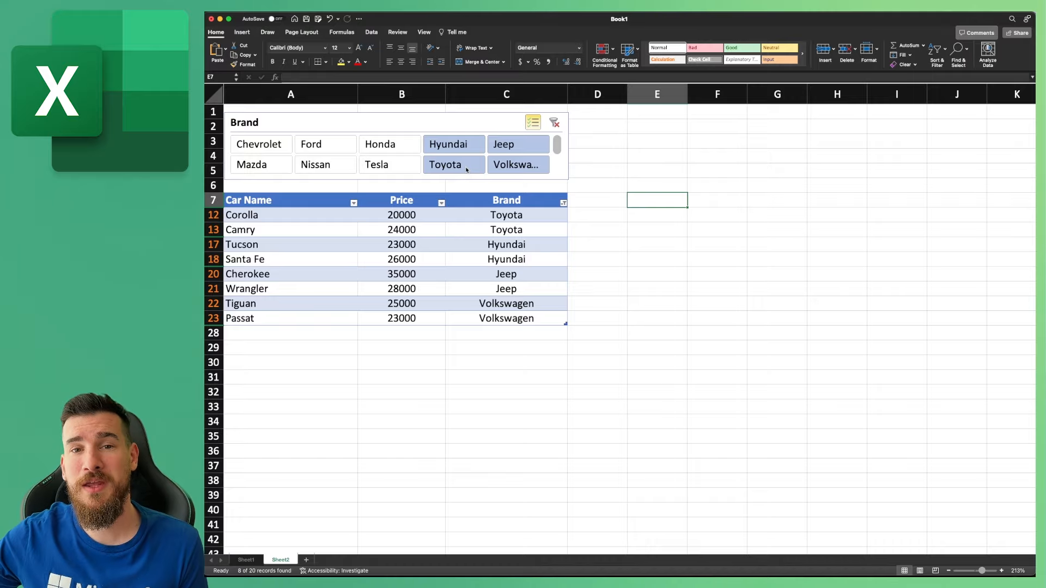
click(552, 123)
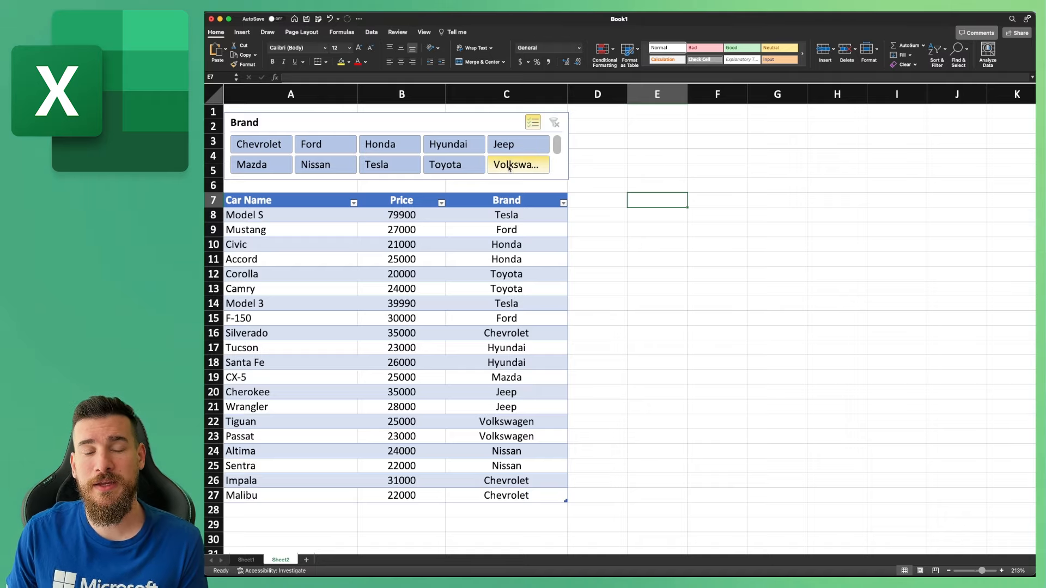
Step: Deselect Volkswagen, Jeep and Toyota in the Brand slicer, then select all three again
click(510, 166)
click(507, 148)
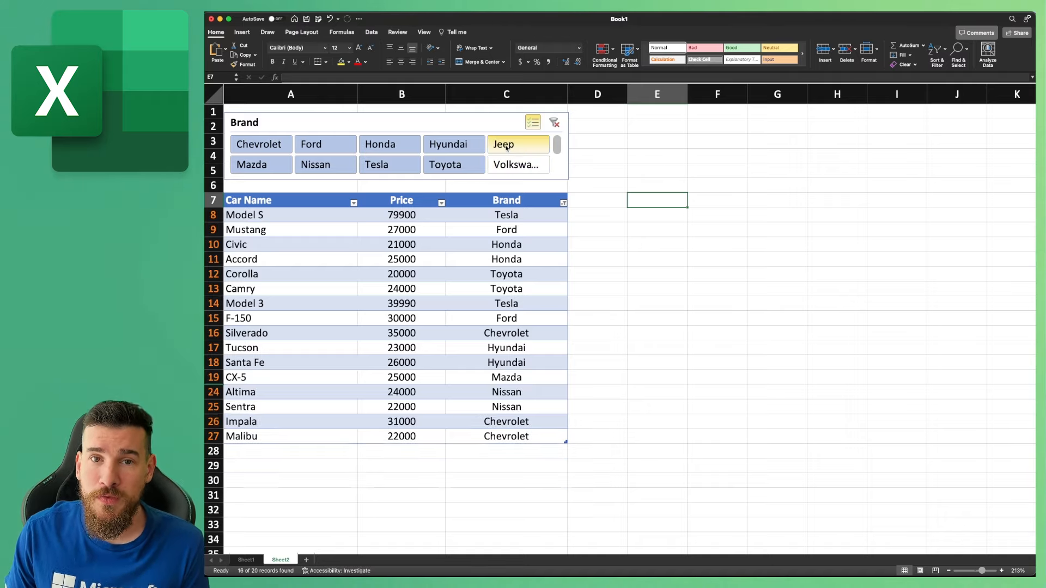
click(472, 167)
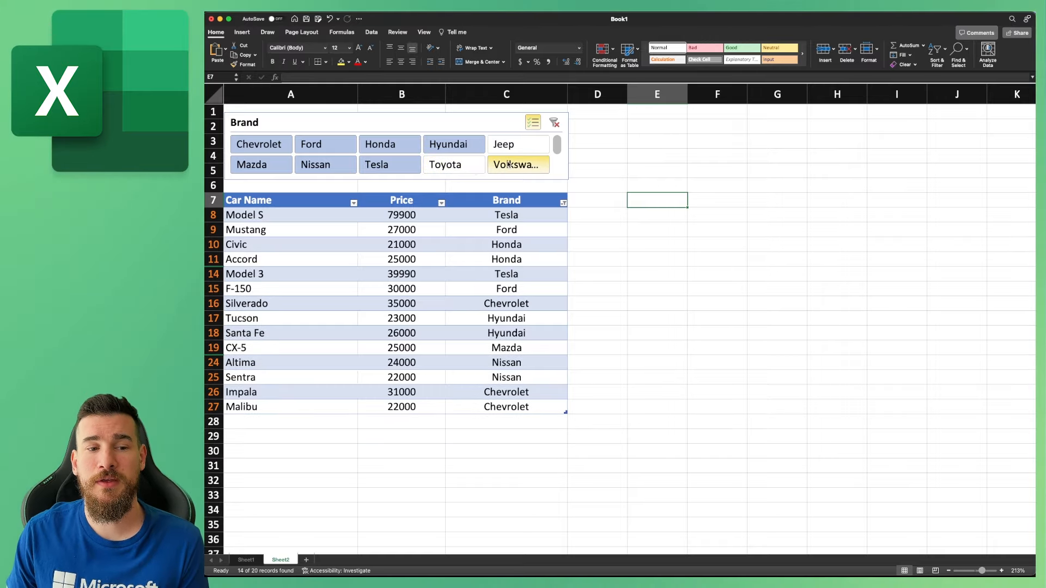
click(452, 164)
click(515, 165)
click(504, 145)
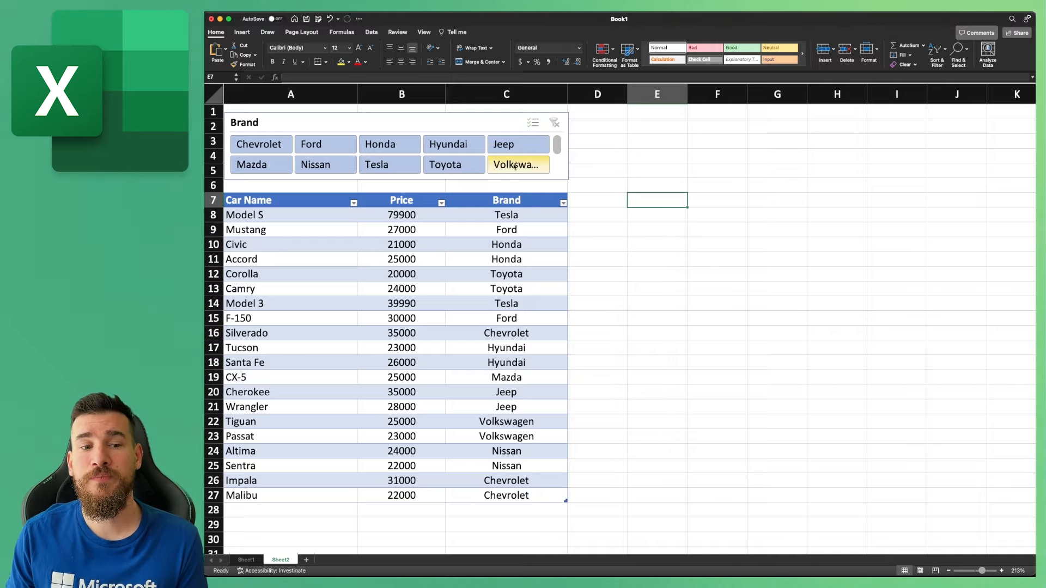
Step: Filter the Brand slicer to Jeep, add Volkswagen and Toyota through multi-select, and clear the filter
click(523, 151)
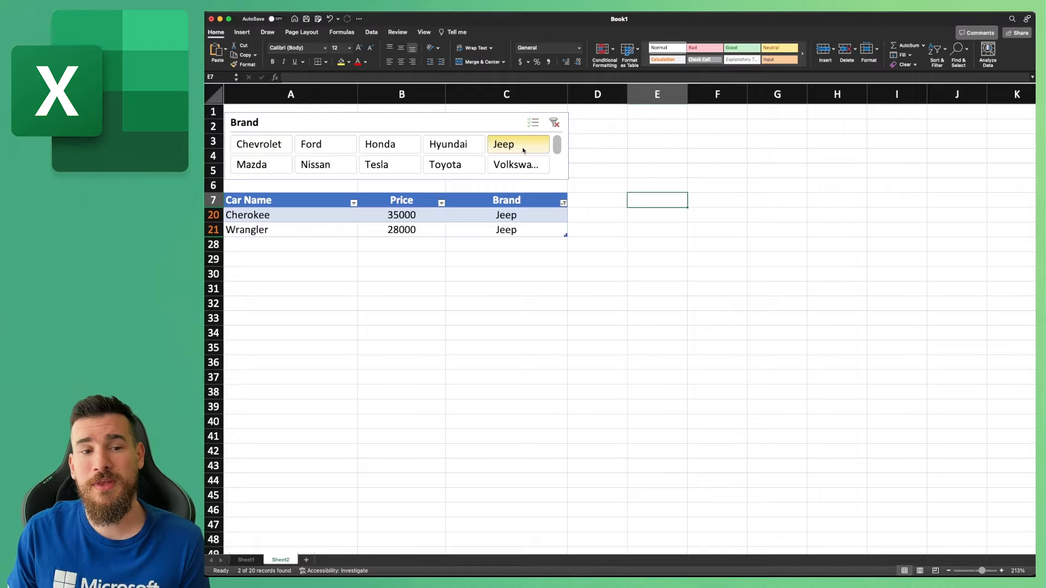
click(534, 124)
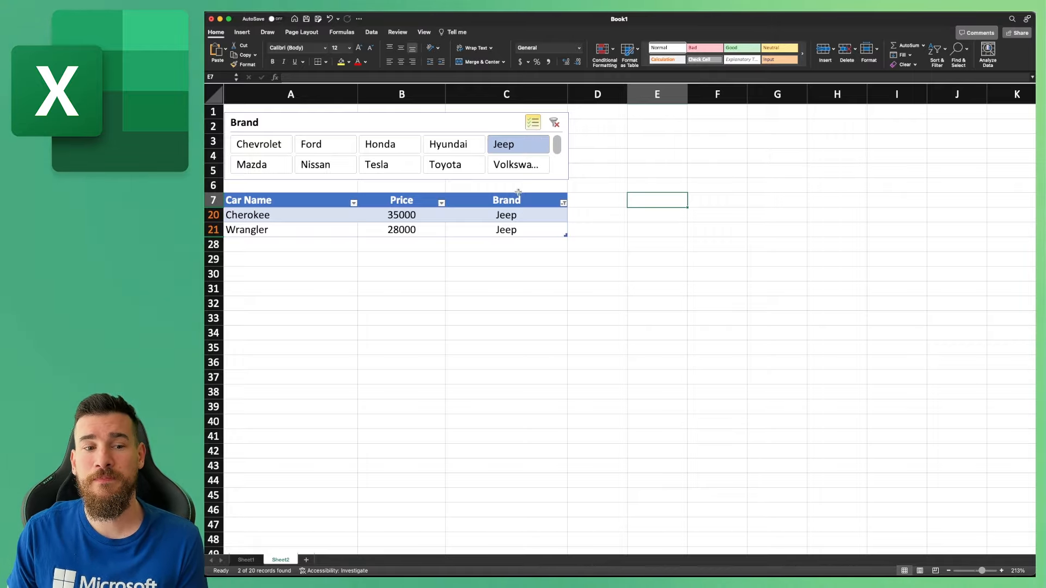
click(517, 164)
click(458, 166)
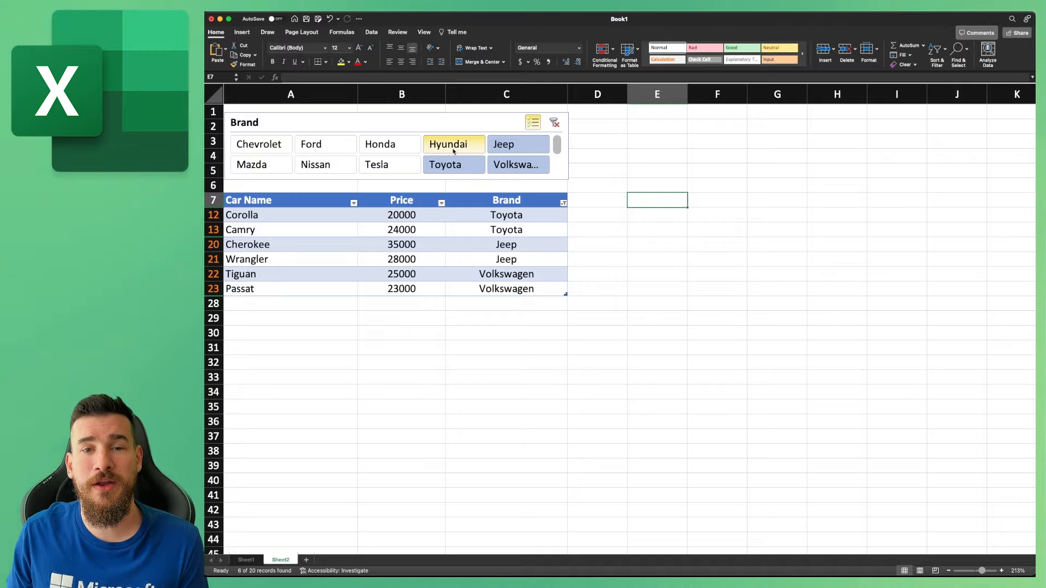
click(555, 124)
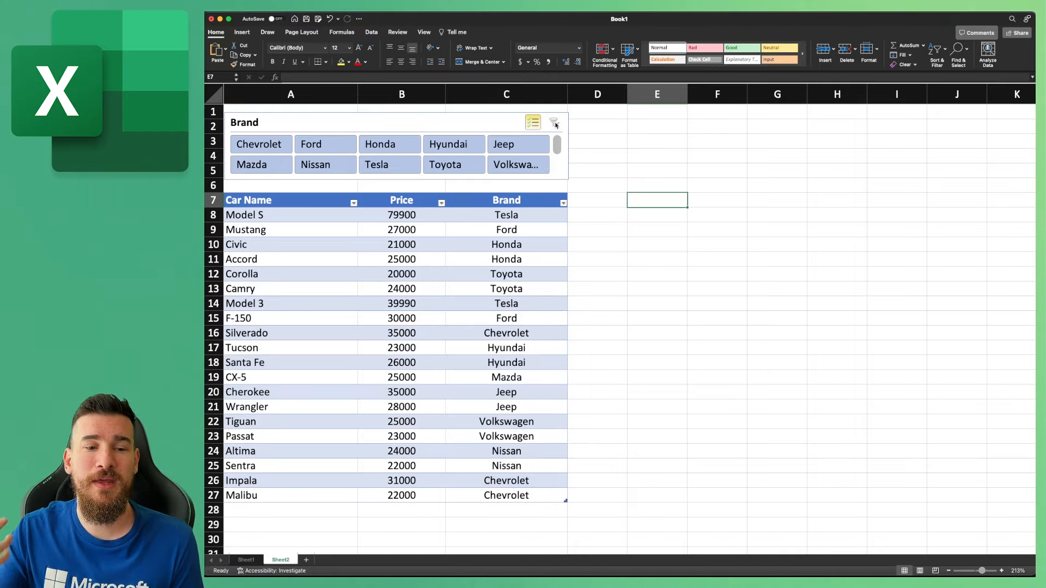
Step: On Sheet1, convert the car data in A7:C27 into a table with headers
click(251, 560)
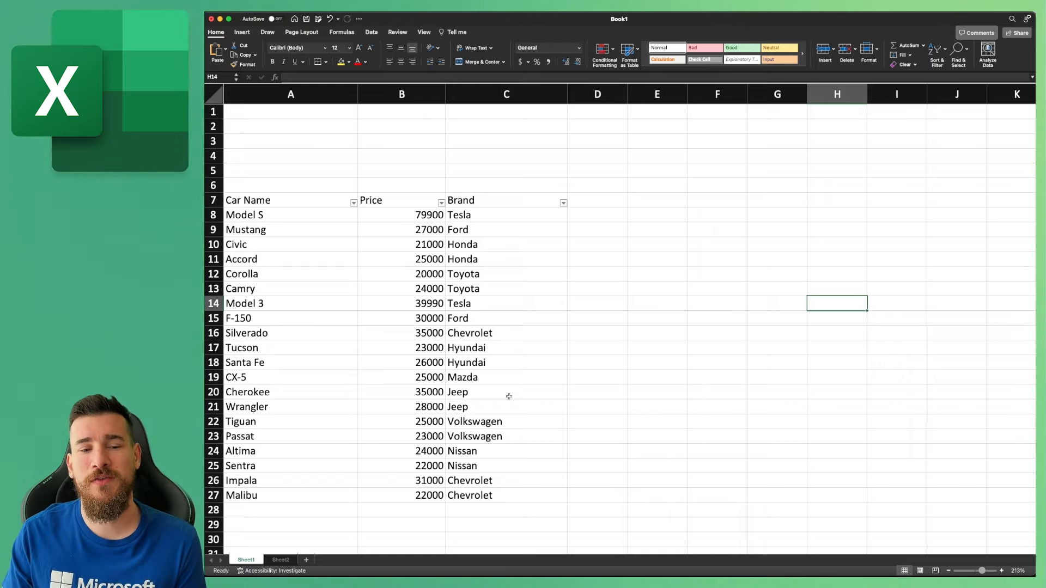
drag(537, 495, 265, 204)
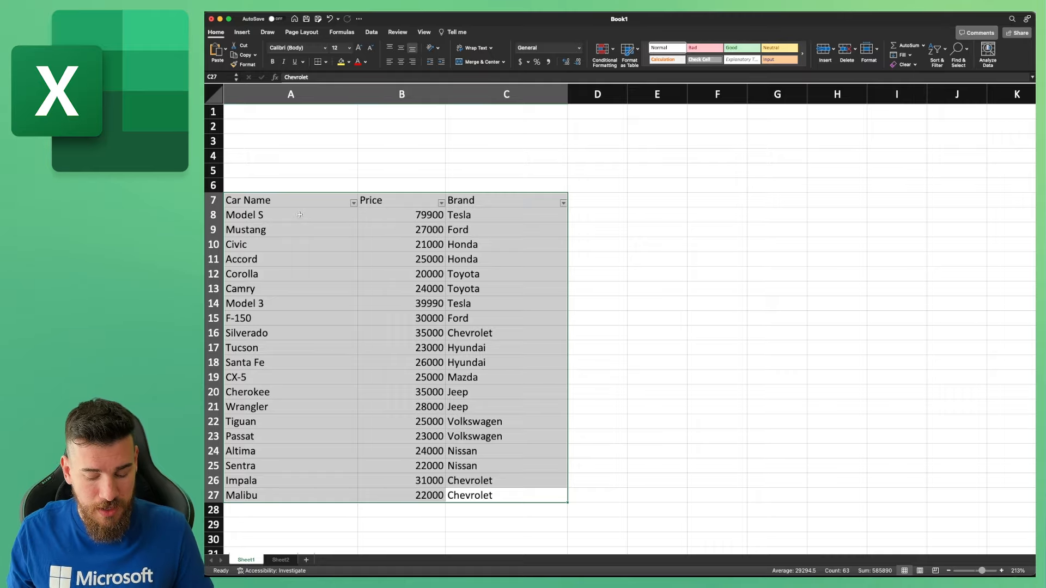
key(ctrl+t)
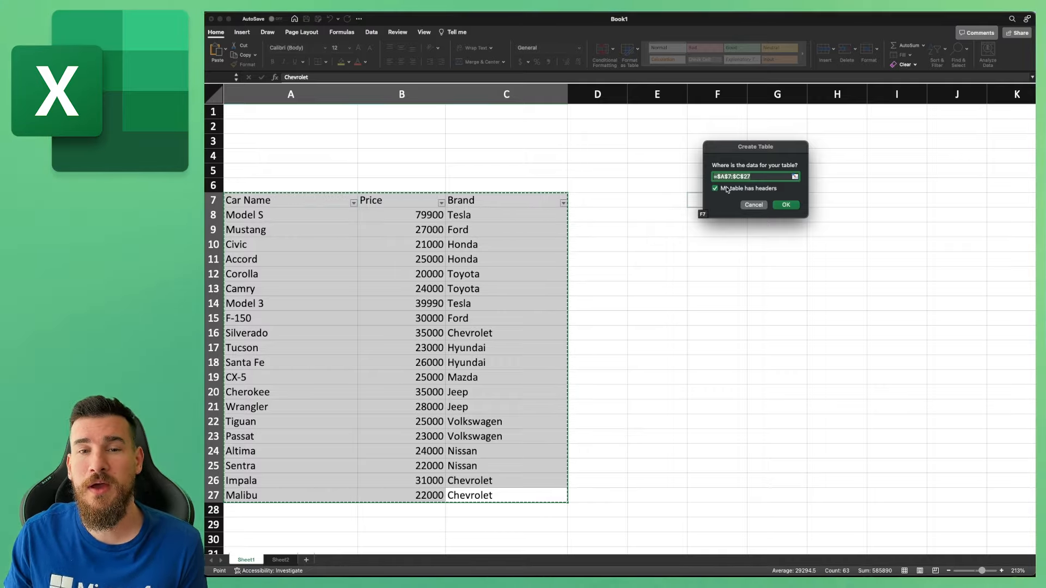
click(786, 205)
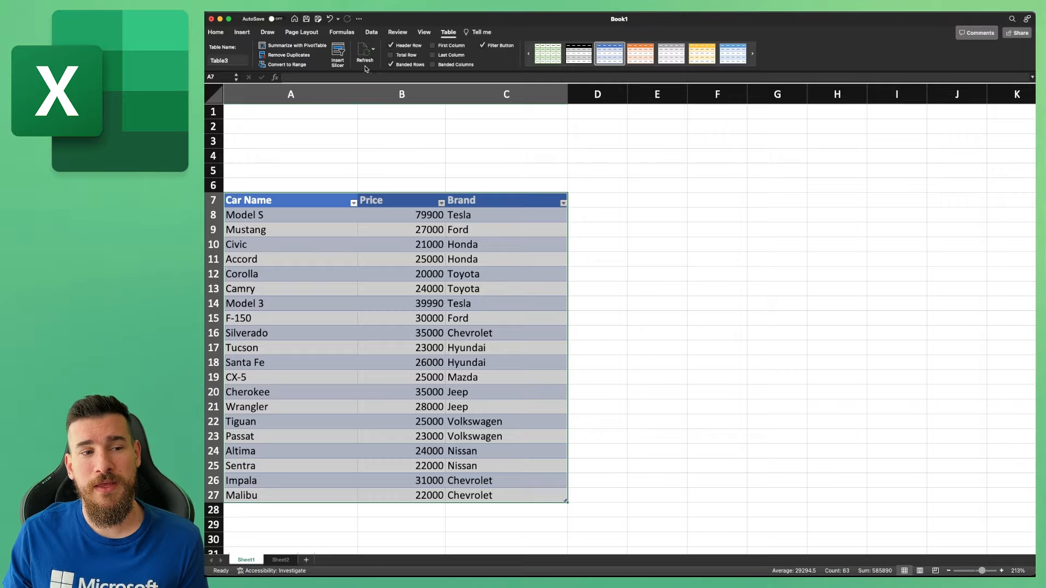
Step: Insert a slicer for the Brand column of the new table
click(338, 54)
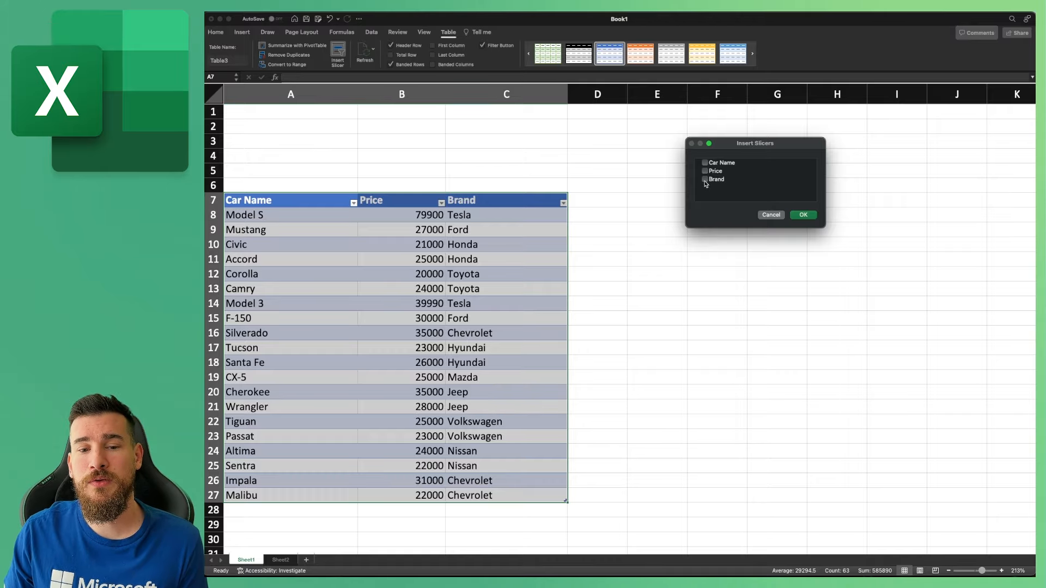
click(803, 216)
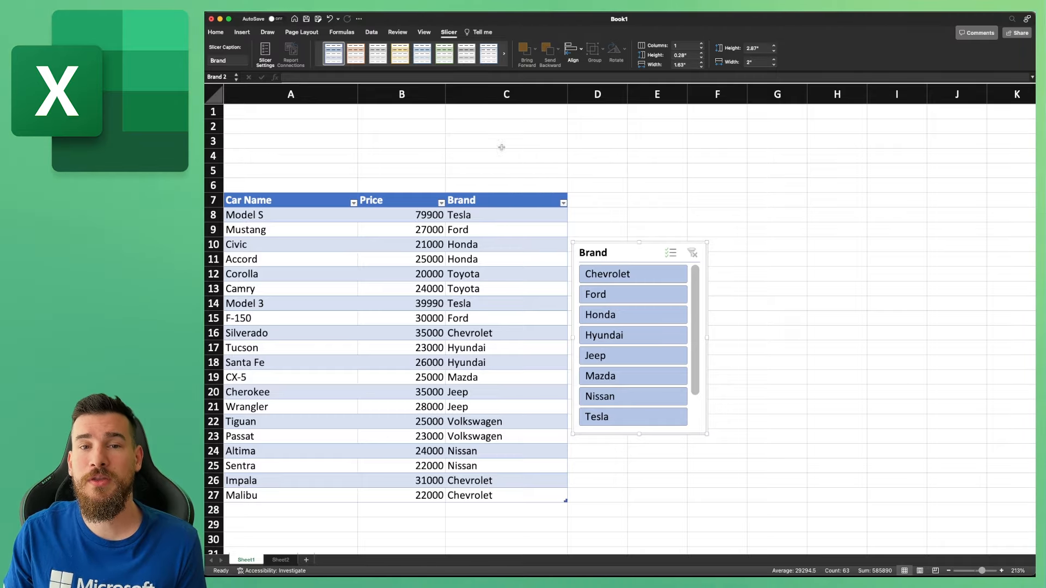
Step: Filter the Brand slicer to Ford, add Jeep through multi-select, and clear the filter
click(624, 296)
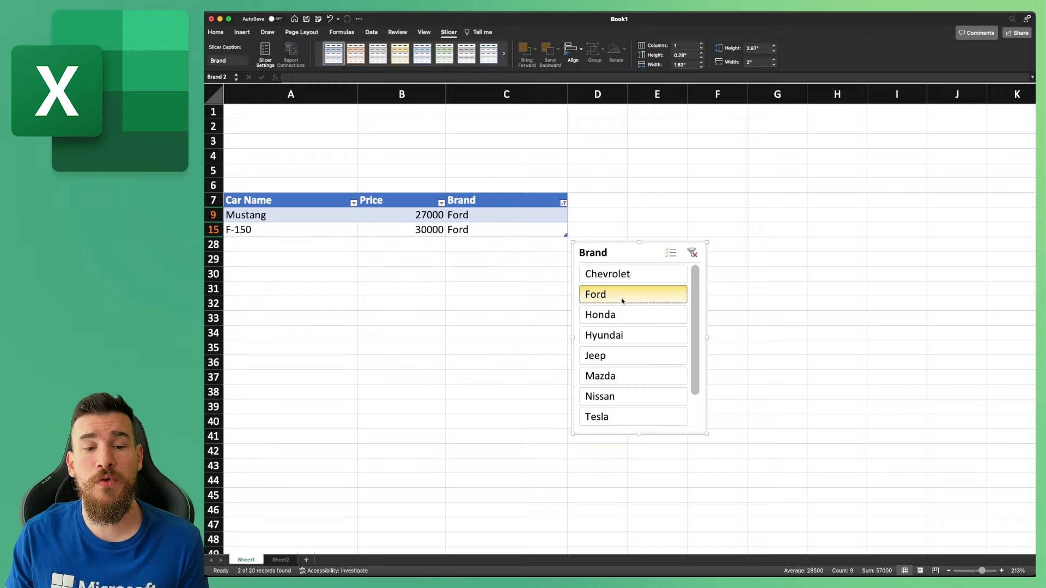
click(670, 252)
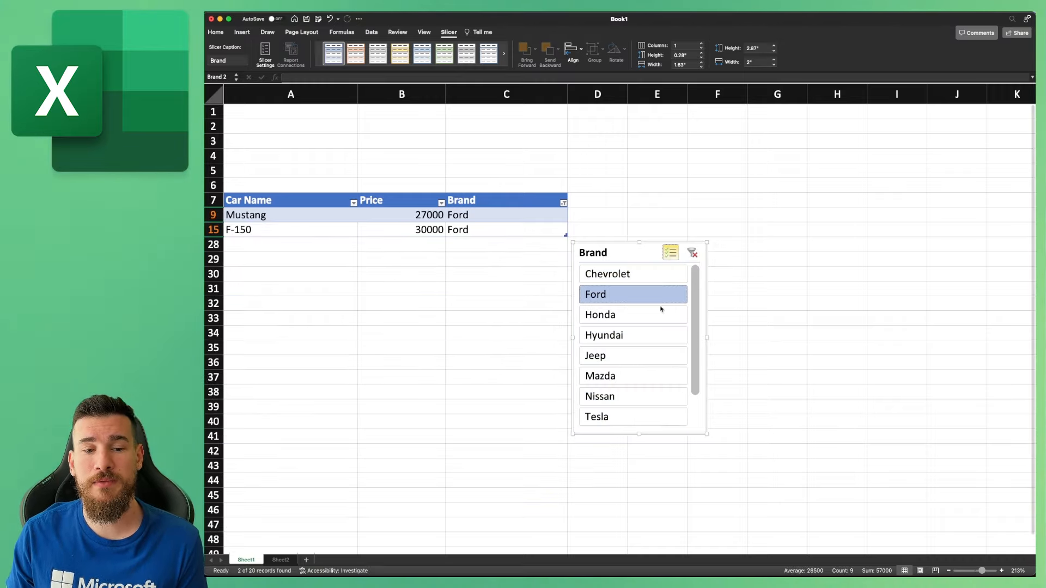
click(630, 356)
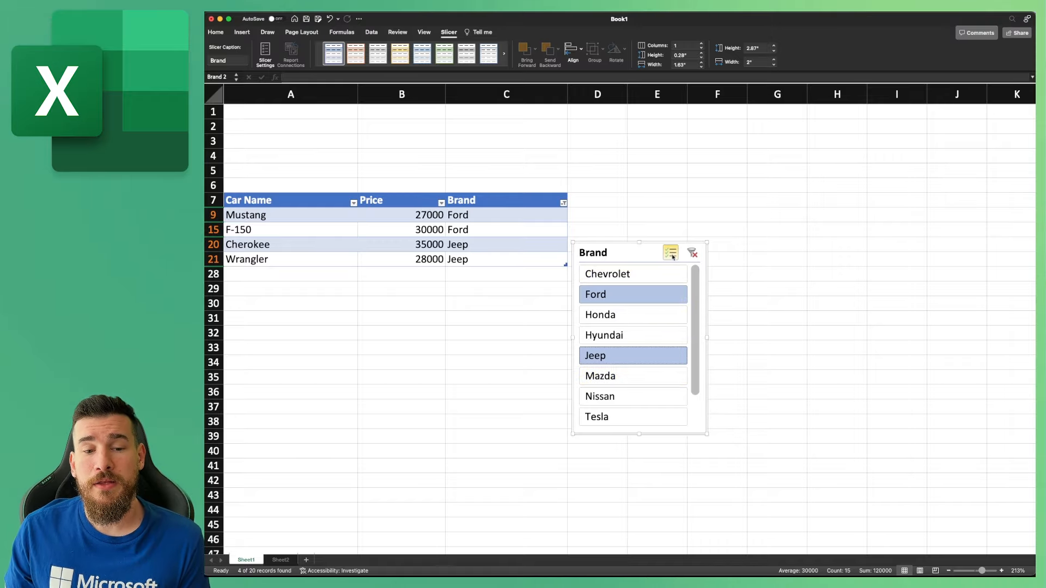
click(692, 253)
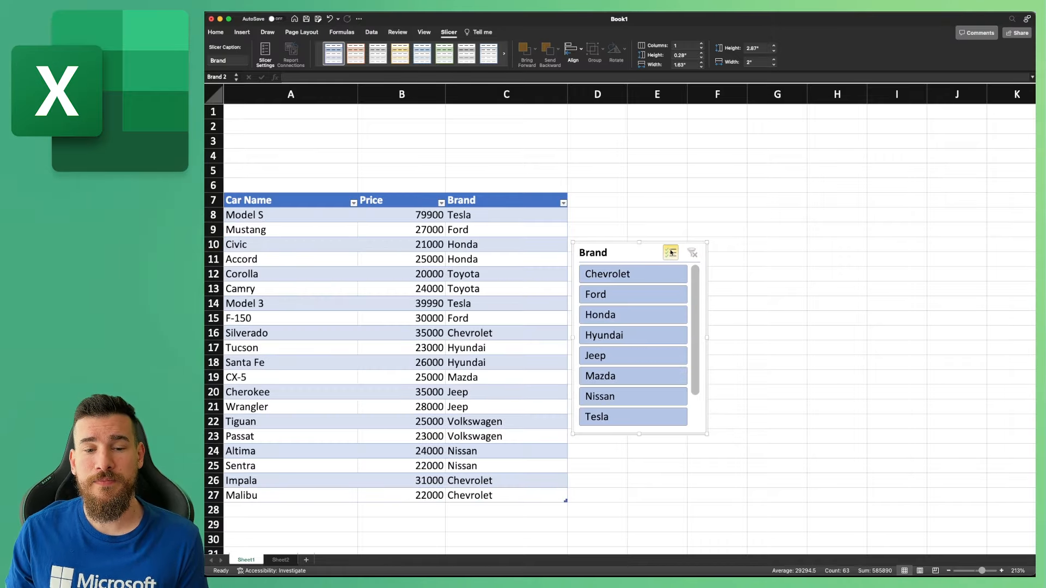
click(671, 254)
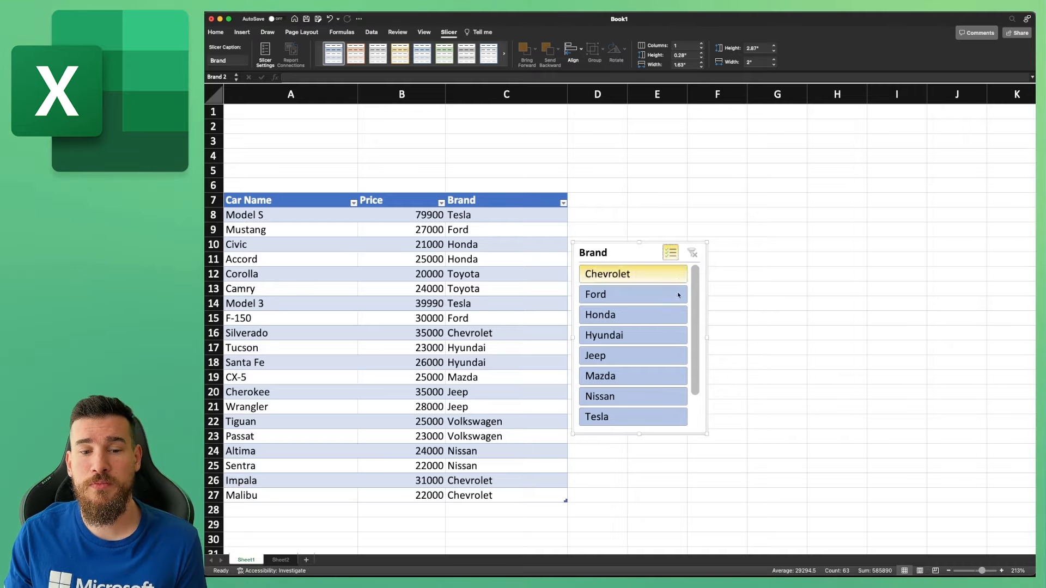
Step: Filter the Brand slicer to Ford, switch to Jeep, add Ford through multi-select, and clear the filter with multi-select off
click(638, 297)
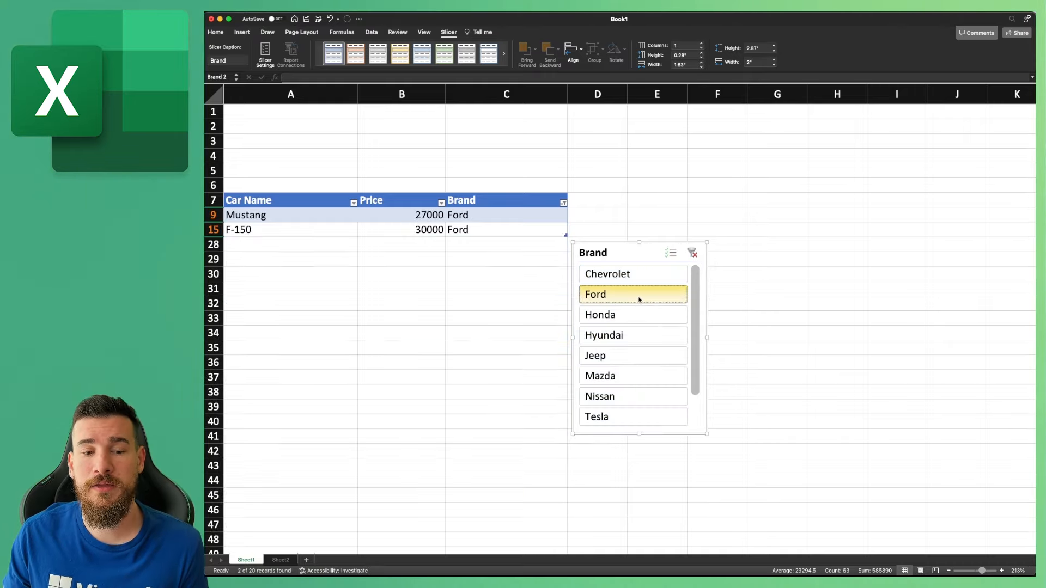
click(631, 358)
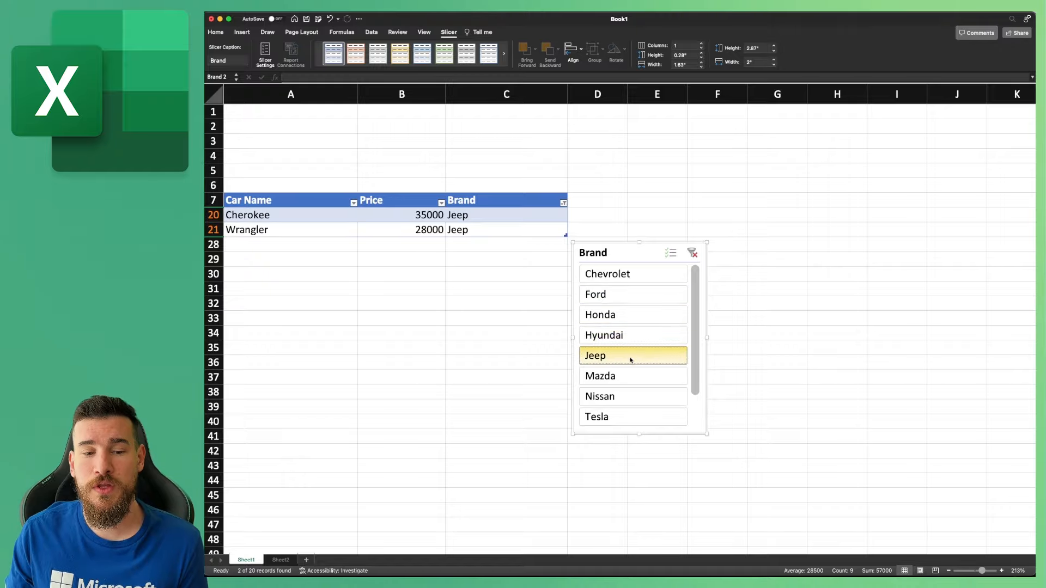
click(671, 253)
click(645, 294)
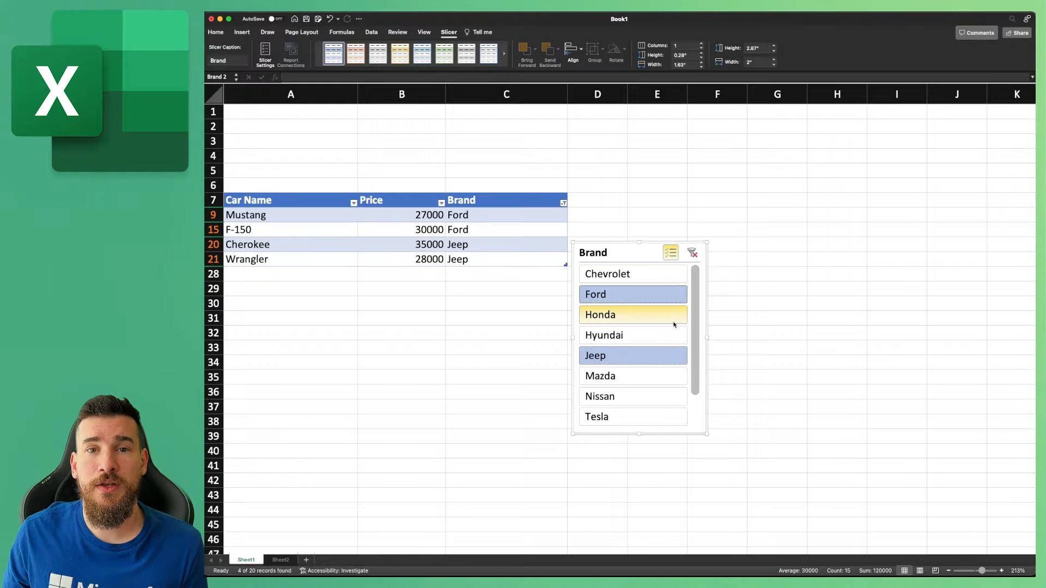
click(692, 253)
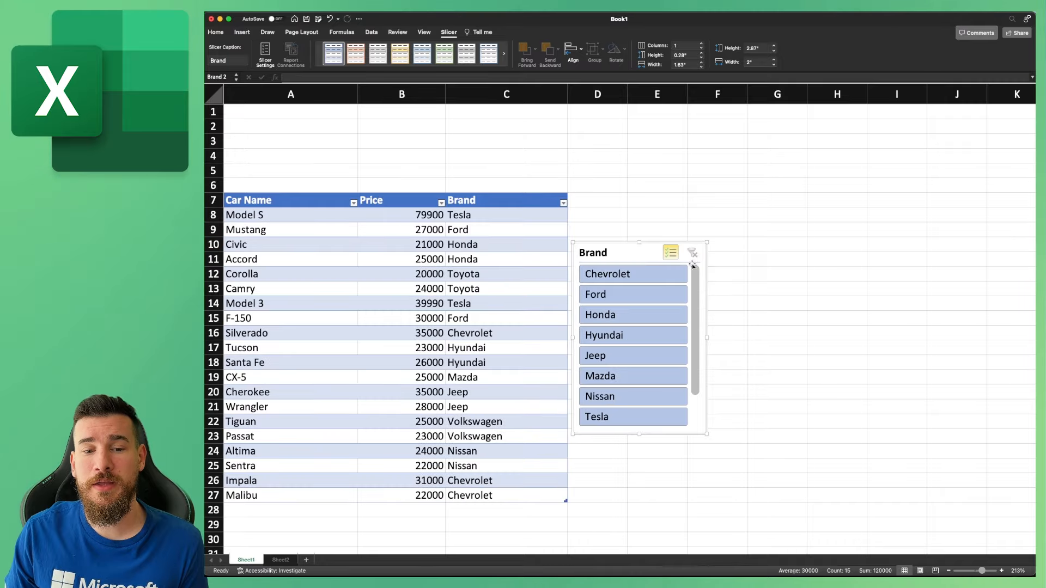
click(675, 254)
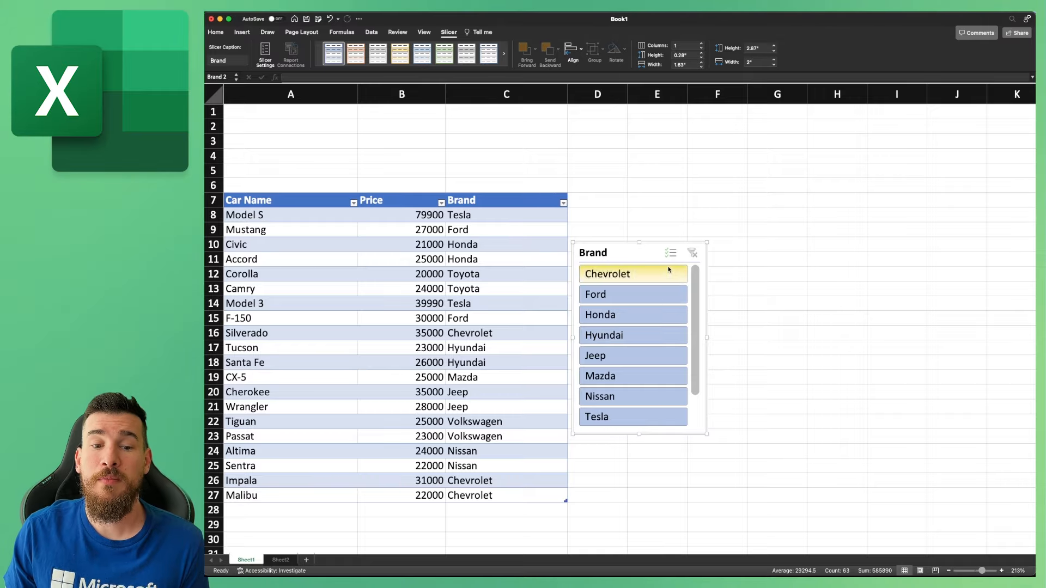
Step: With multi-select on, exclude Ford and Jeep in the Brand slicer, and clear the filter
click(670, 255)
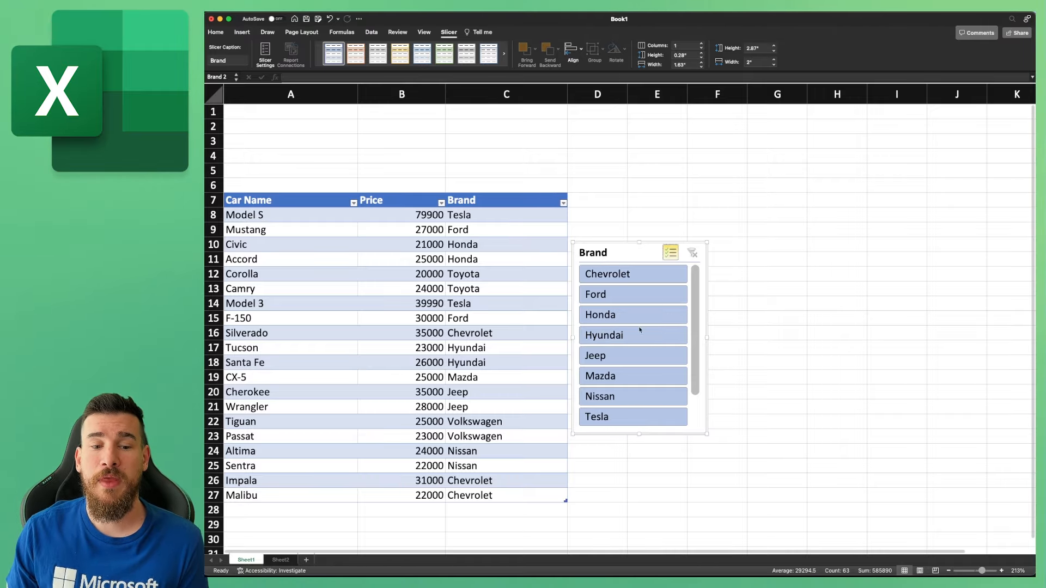
click(641, 298)
click(635, 356)
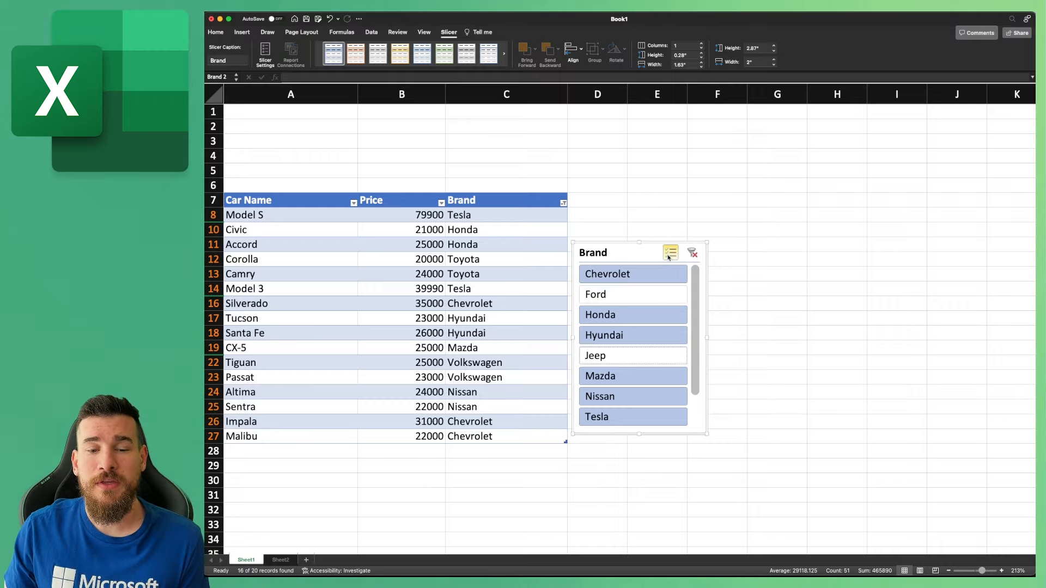
click(692, 252)
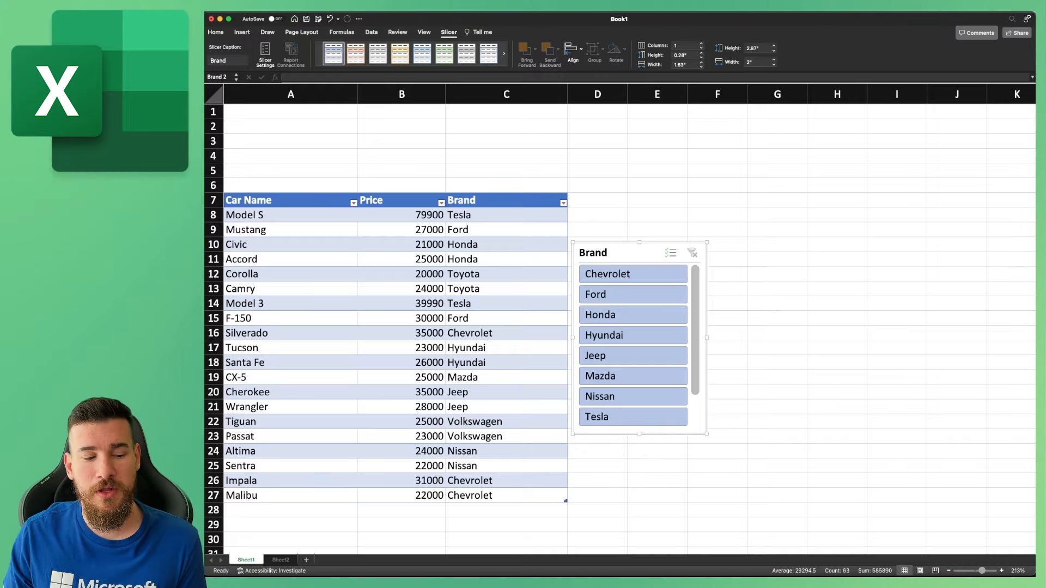
Step: Check the slicer layout on Sheet2, and set the Brand slicer on Sheet1 to 5 columns
click(281, 560)
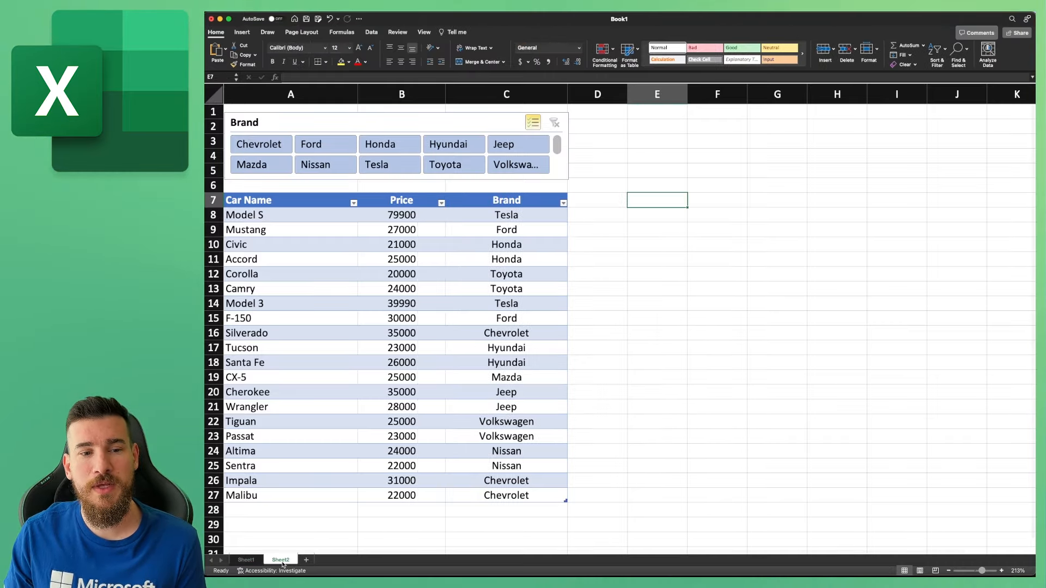
click(247, 560)
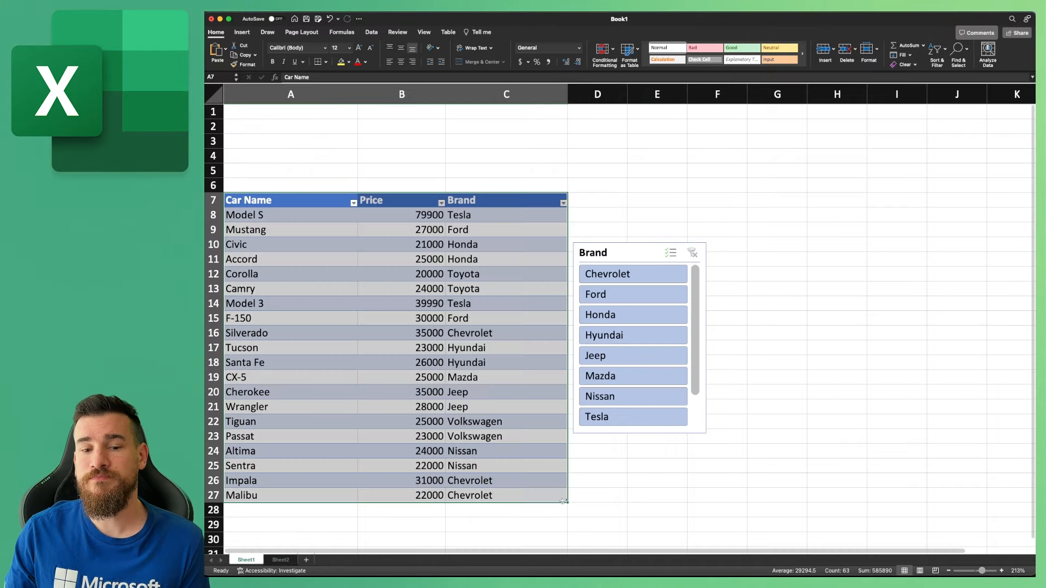
click(640, 249)
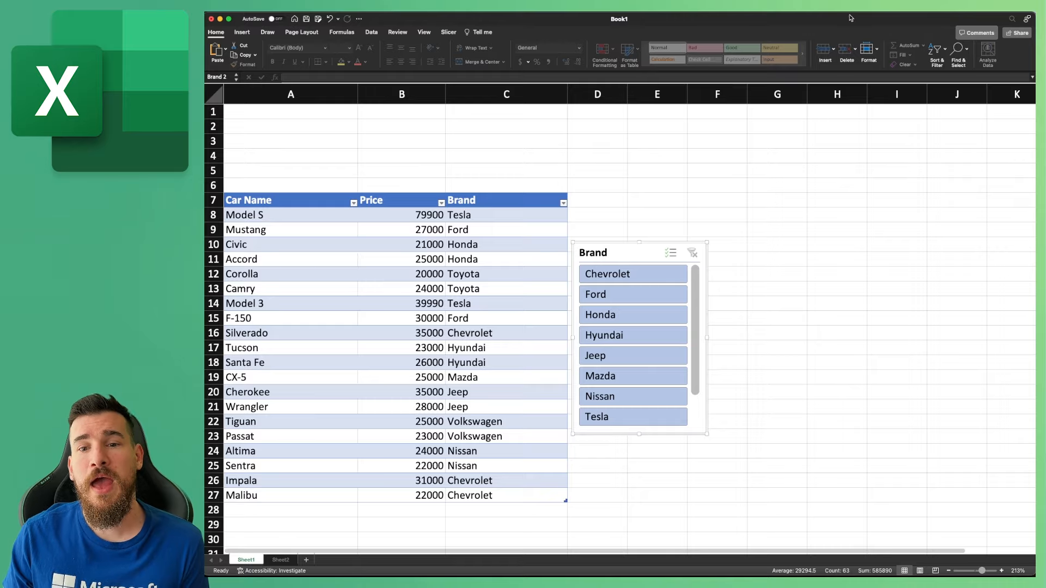
click(449, 33)
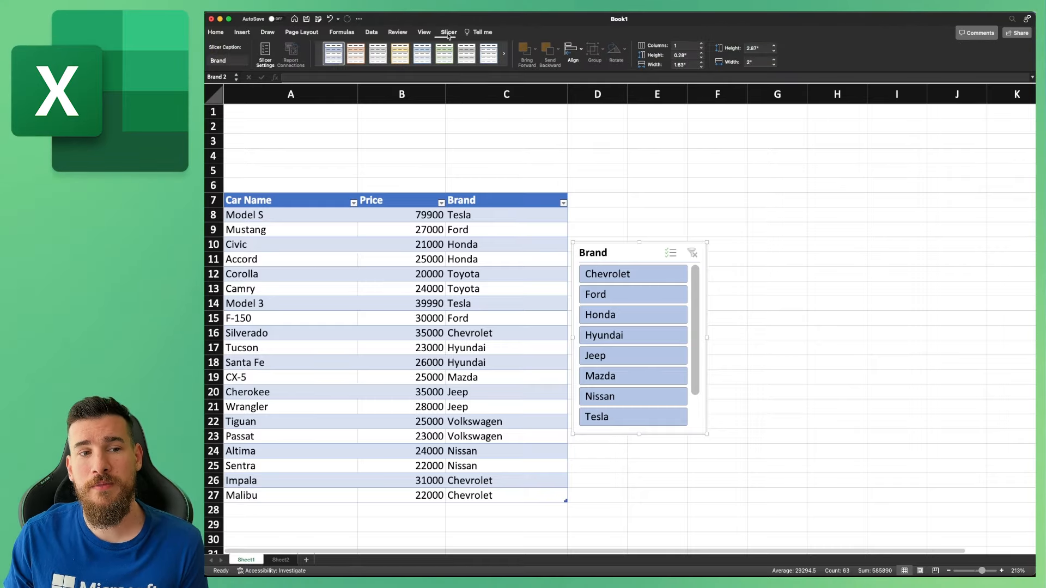
click(701, 44)
click(701, 45)
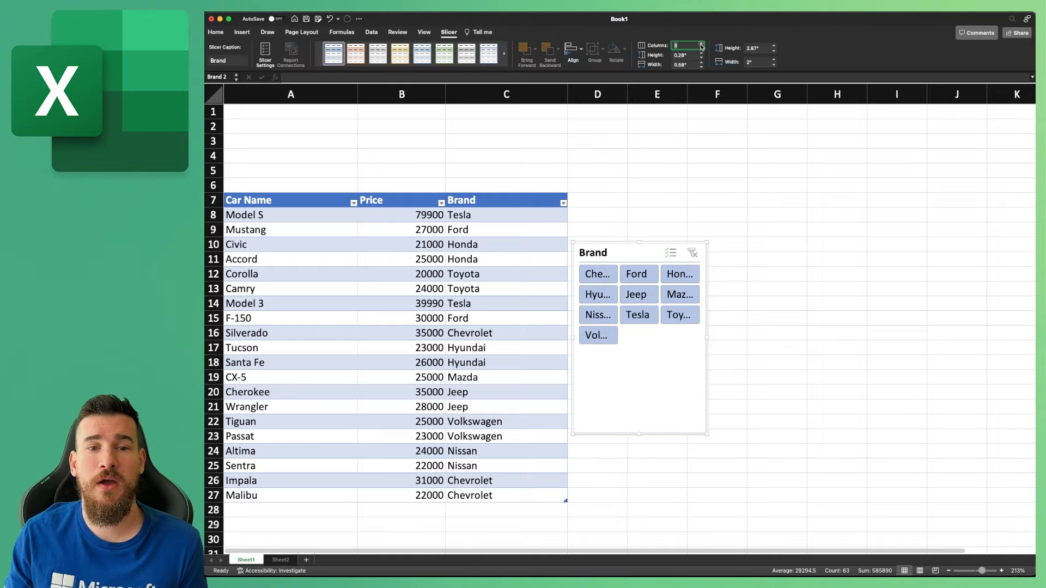
click(701, 45)
click(701, 45)
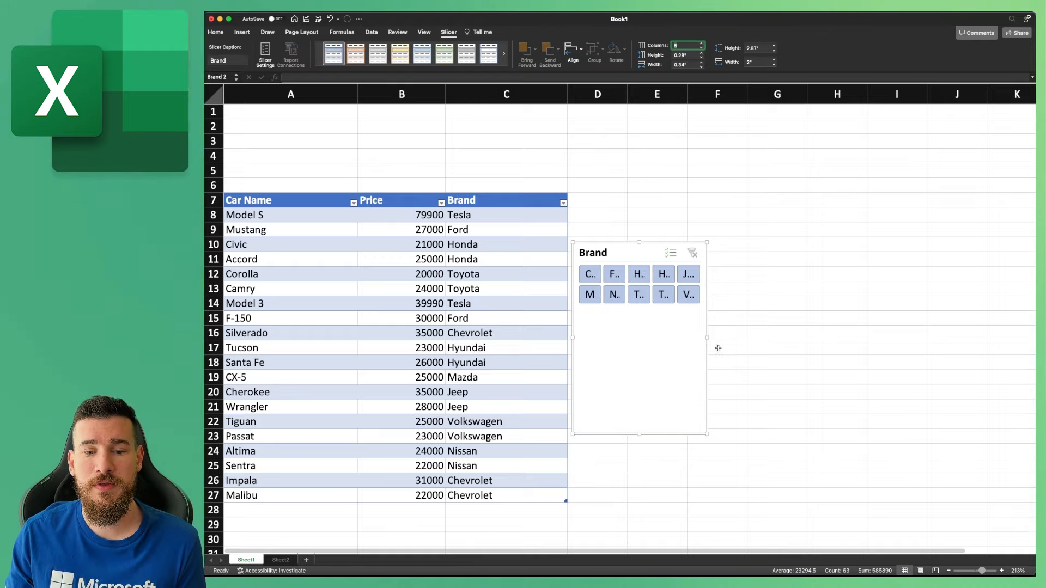
Step: Place the Brand slicer above the table across columns A to C at about 5.12 inches wide, and compare it with Sheet2
drag(707, 338, 873, 339)
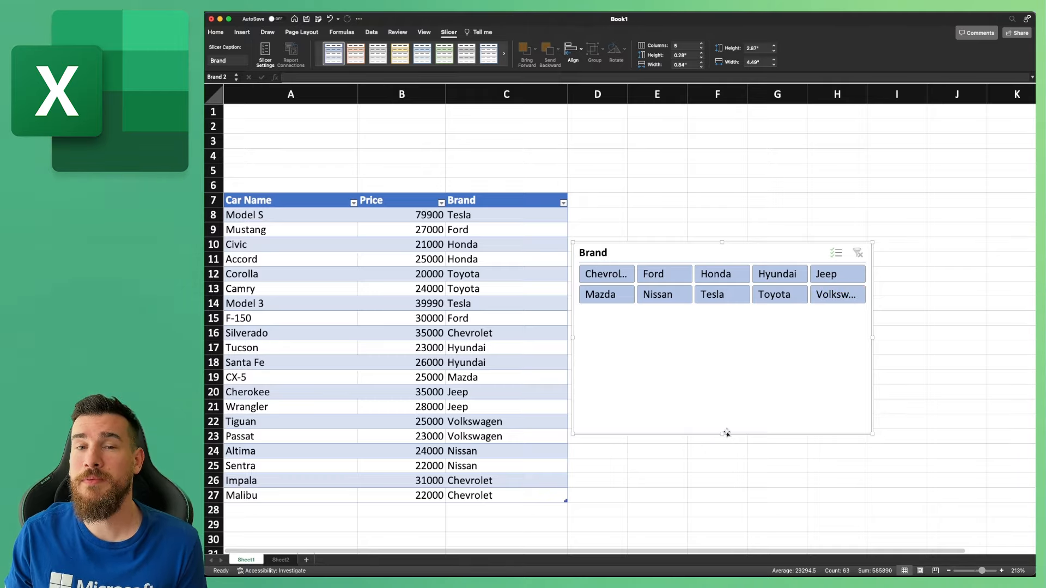
drag(722, 436, 721, 309)
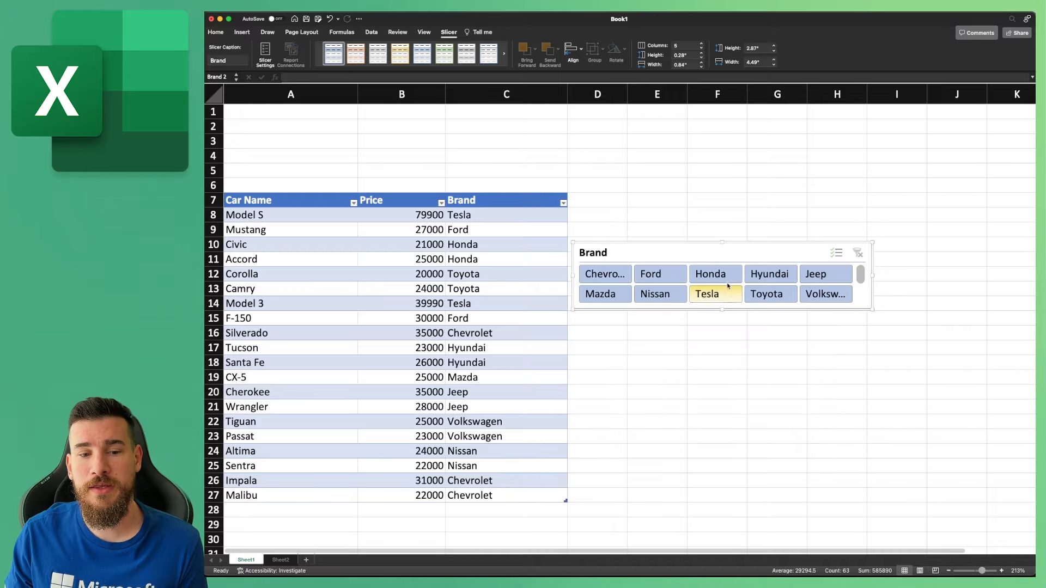
drag(736, 256, 387, 122)
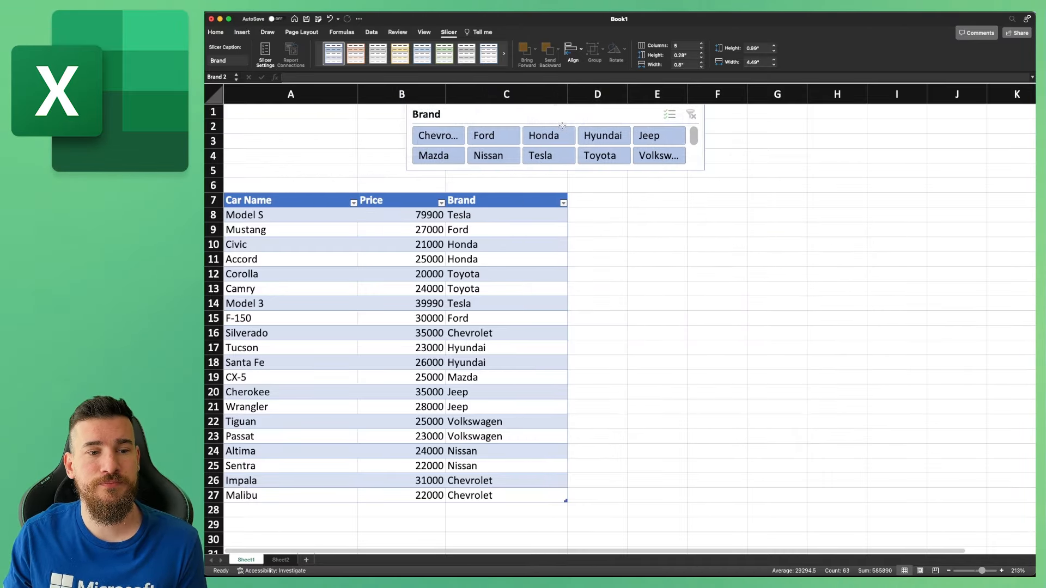
drag(563, 114, 381, 116)
drag(525, 174, 567, 191)
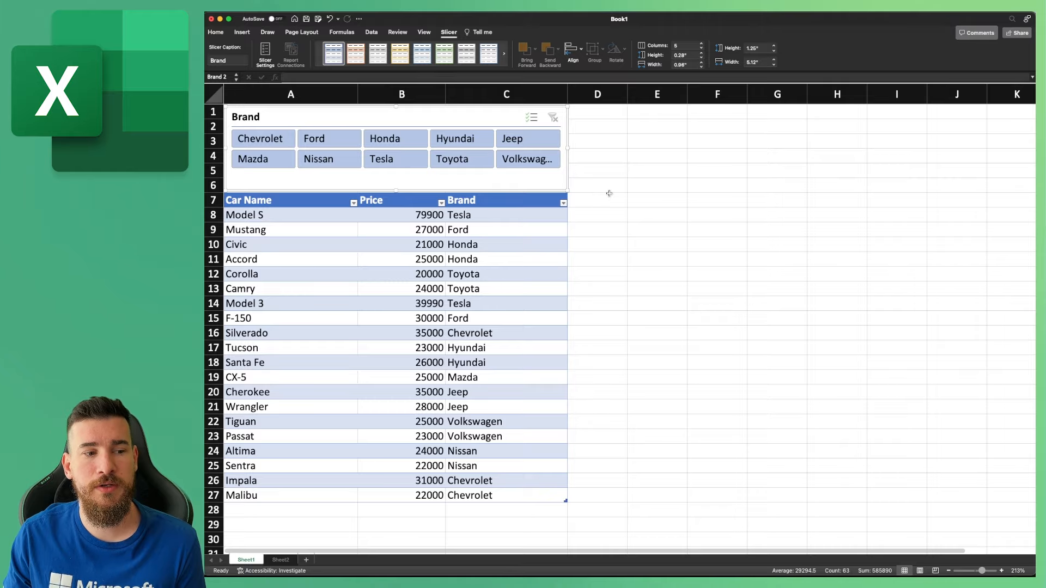
click(609, 193)
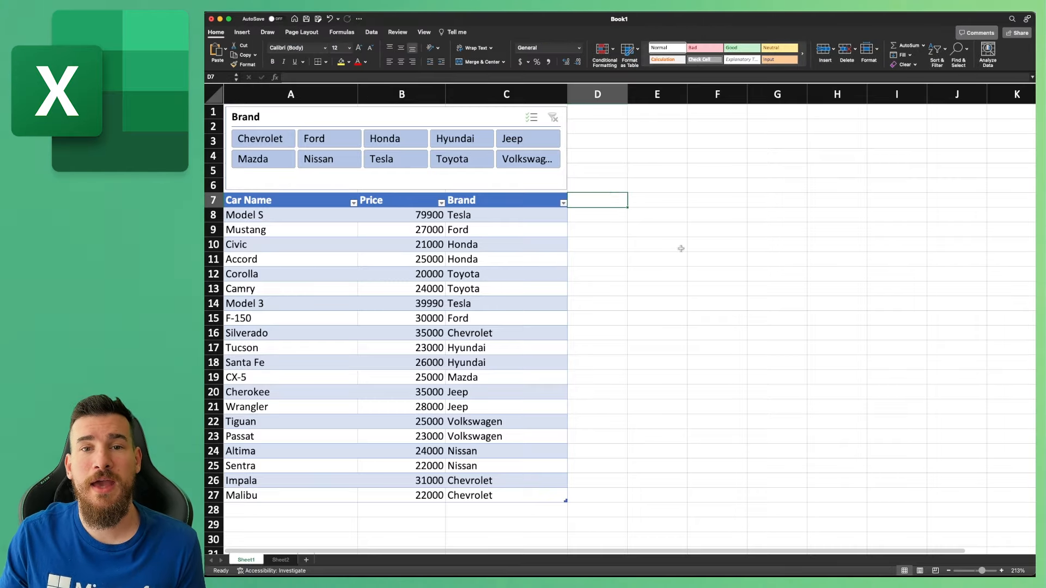
click(281, 560)
click(253, 562)
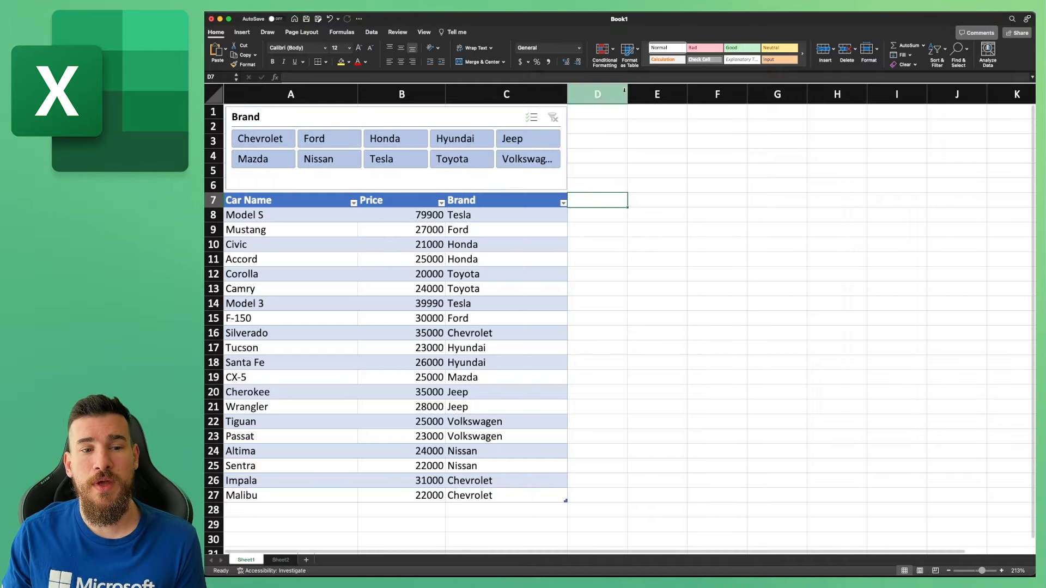
Step: Filter the car table to Jeep with the Brand slicer, switch to Toyota, and clear the filter
click(509, 139)
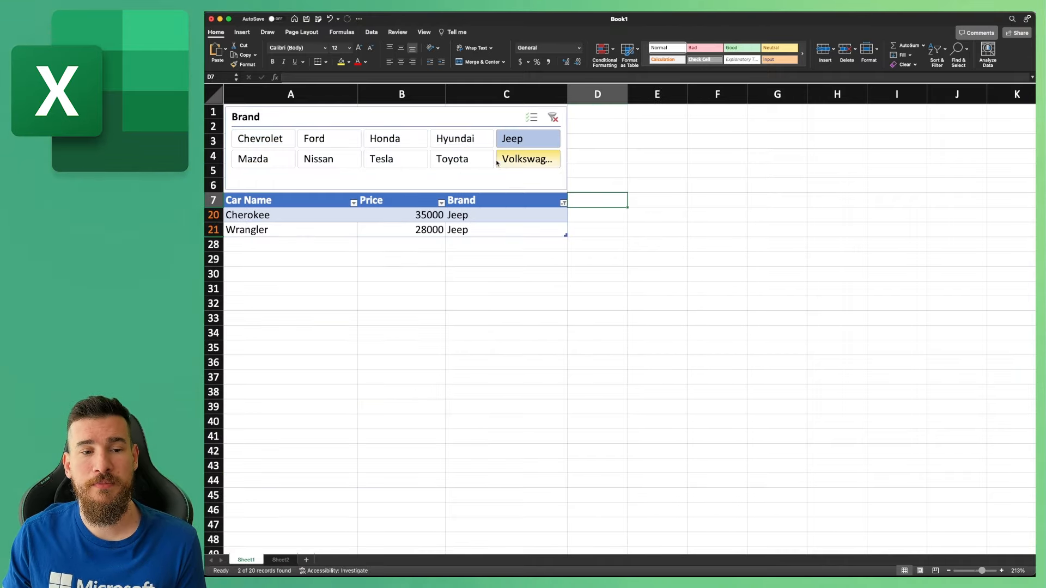
click(462, 159)
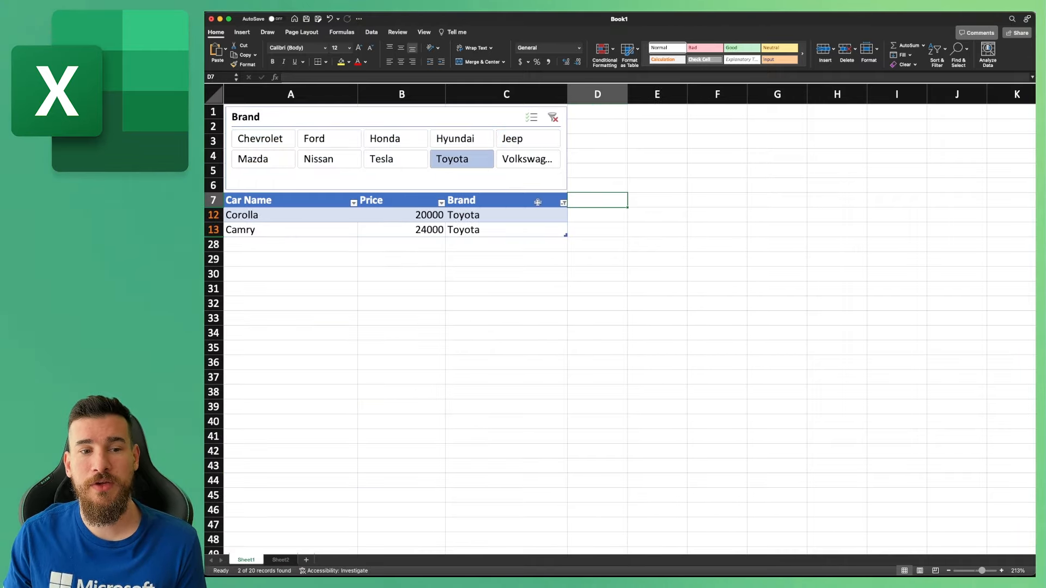
click(553, 117)
Step: With multi-select on, exclude Jeep and Toyota in the Brand slicer, and clear the filter
click(532, 117)
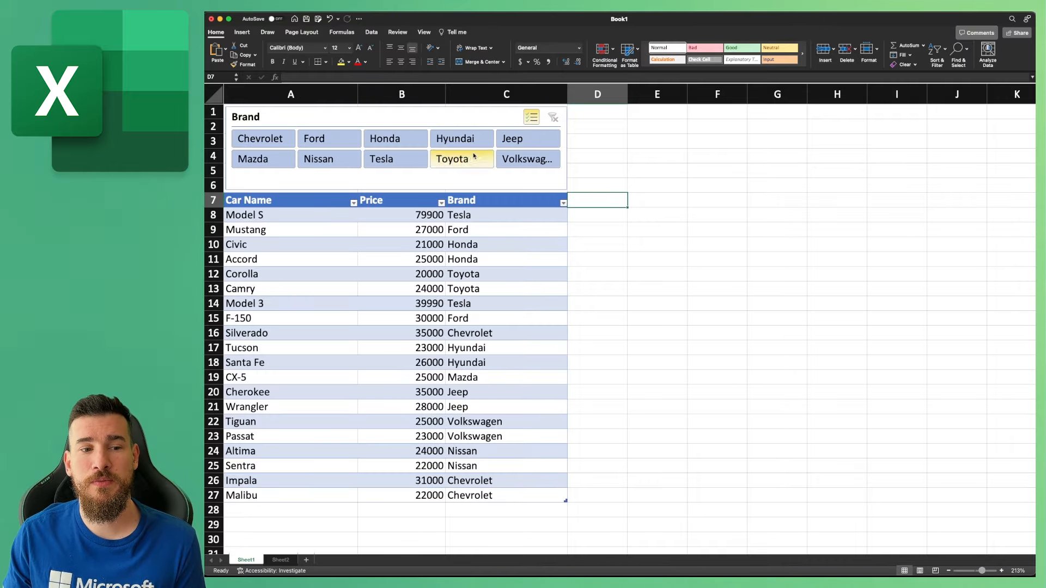
click(515, 138)
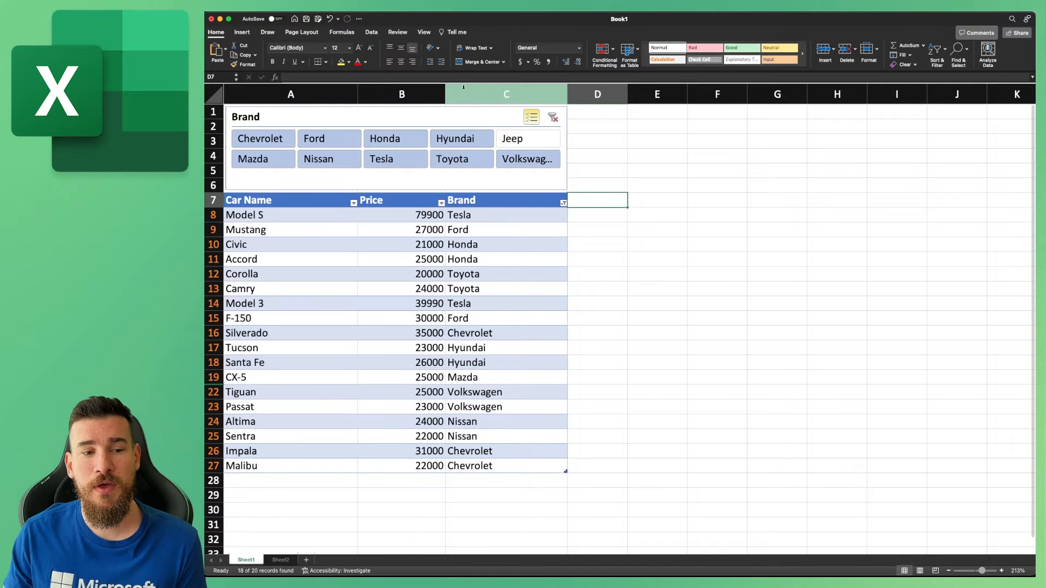
click(462, 159)
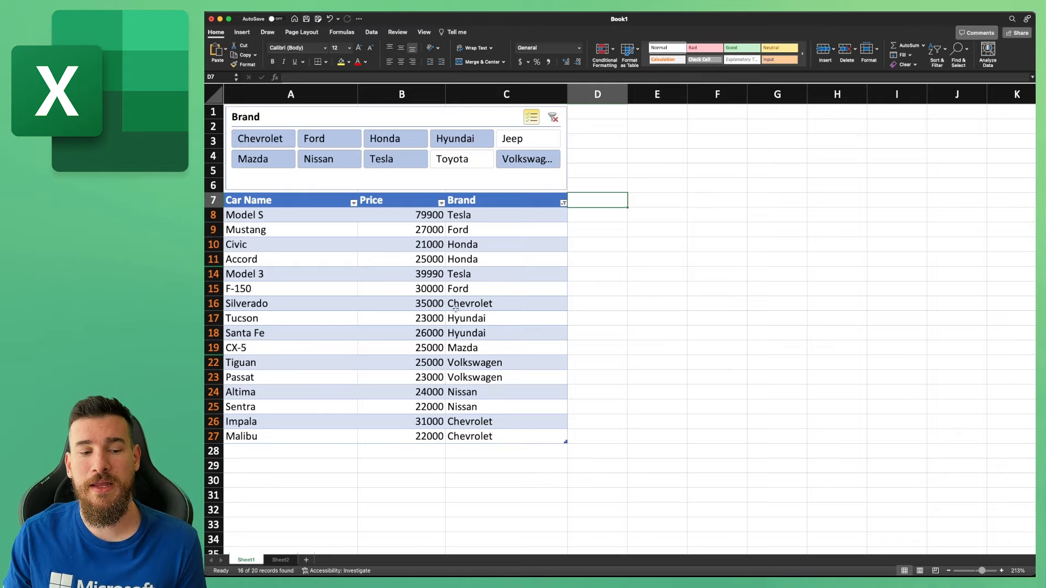
click(553, 117)
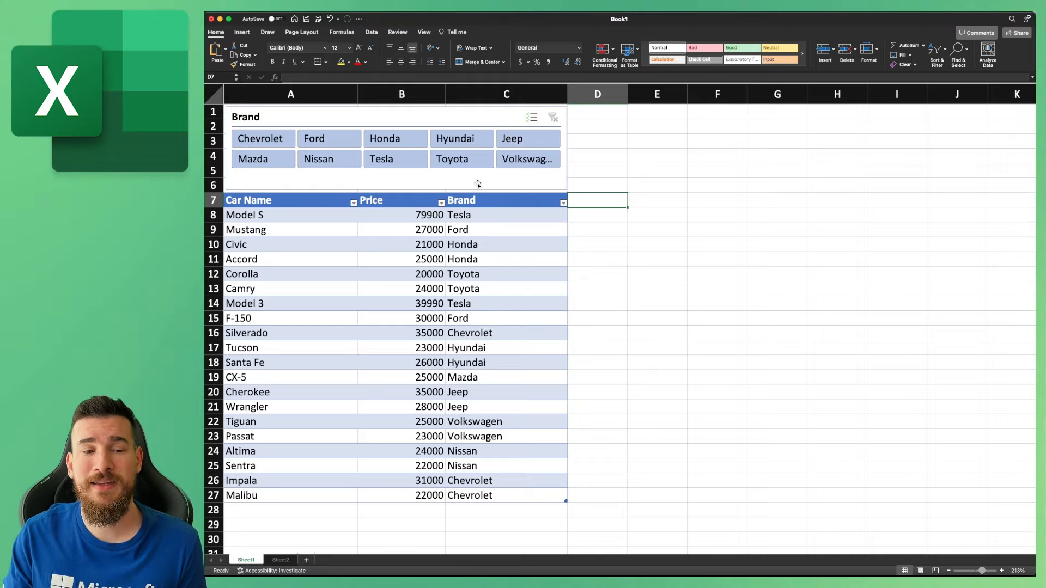
Step: Filter the Brand slicer to Jeep, and add Toyota and Tesla through multi-select
click(514, 143)
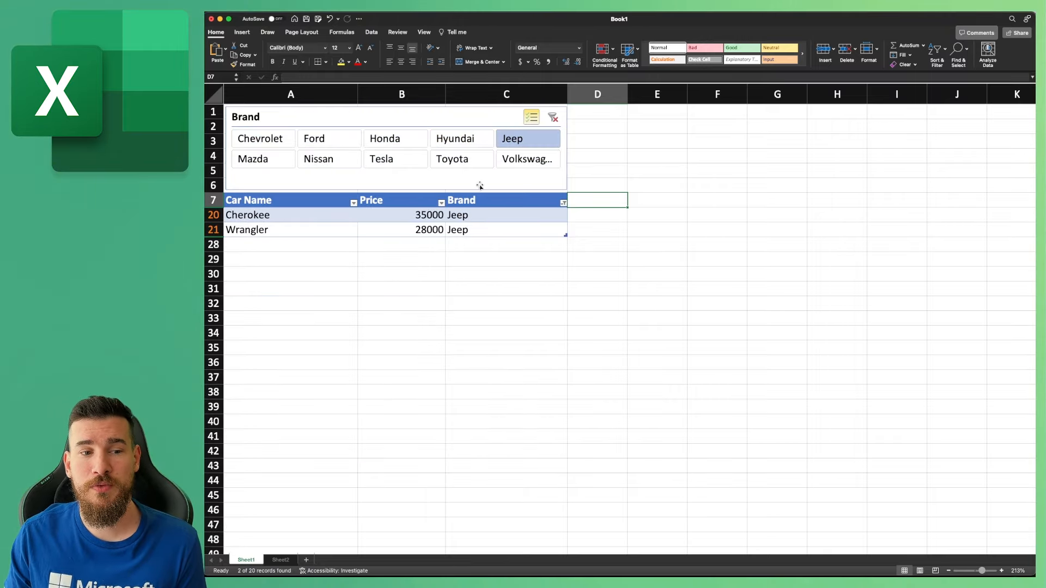
click(455, 160)
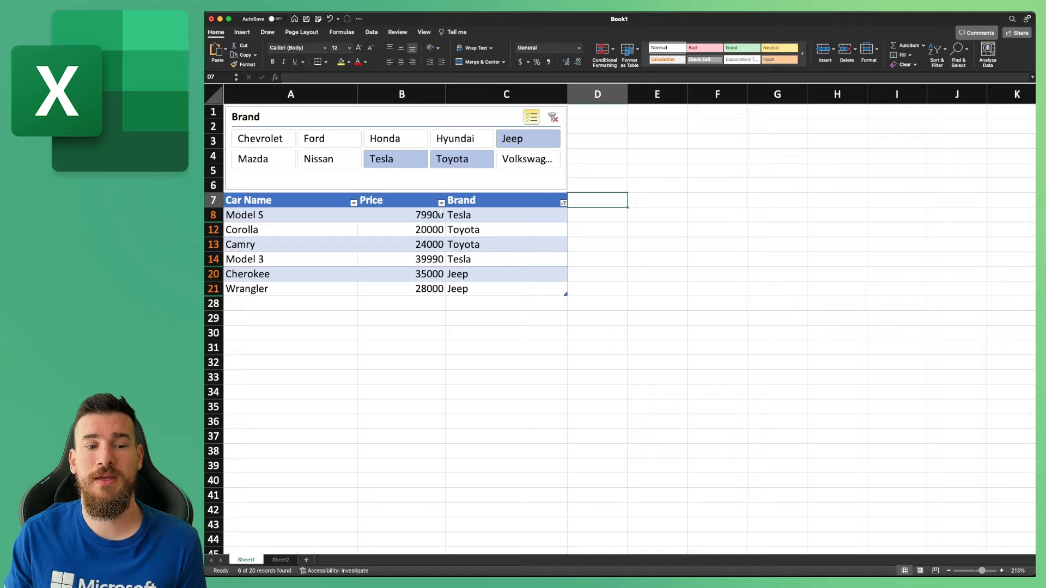